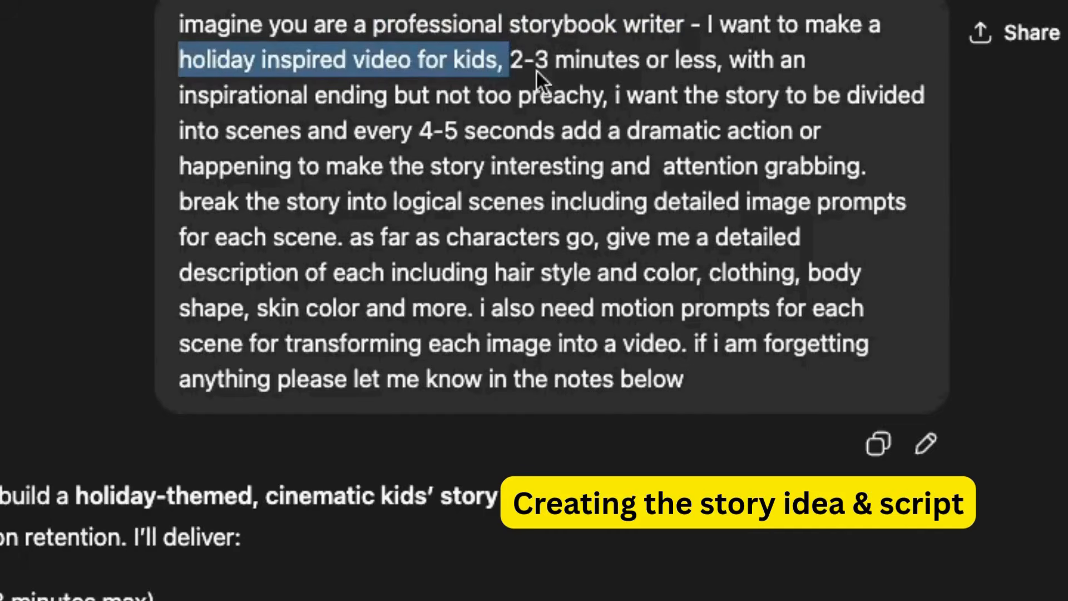
Step: Review the storybook prompt's requirements for video length, inspirational ending, scene breakdown, image prompts, character descriptions and motion prompts
{"action": "left_click_drag", "start_coordinate": [509, 60], "coordinate": [601, 62]}
{"action": "left_click_drag", "start_coordinate": [209, 95], "coordinate": [590, 92]}
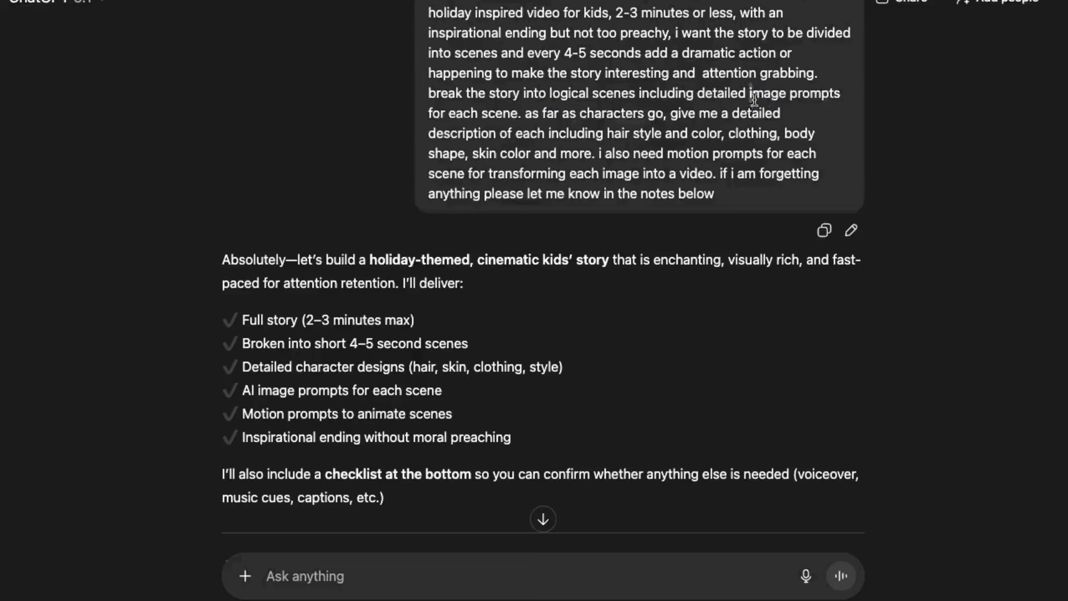
{"action": "left_click_drag", "start_coordinate": [749, 202], "coordinate": [342, 237]}
{"action": "left_click", "coordinate": [452, 240]}
{"action": "left_click_drag", "start_coordinate": [580, 115], "coordinate": [732, 203]}
{"action": "left_click", "coordinate": [605, 159]}
{"action": "left_click", "coordinate": [823, 196]}
{"action": "left_click", "coordinate": [309, 216]}
Step: Read through the generated story "The Suitcase of Snow" and the follow-up request for more idea choices
{"action": "scroll", "coordinate": [543, 272], "scroll_direction": "down", "scroll_amount": 10}
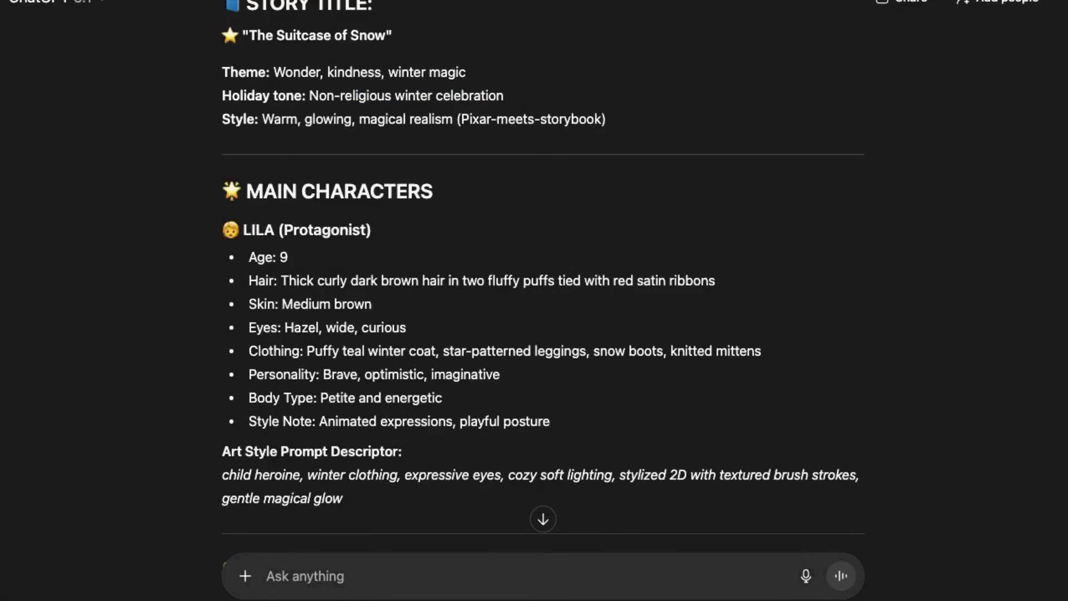
{"action": "scroll", "coordinate": [542, 285], "scroll_direction": "down", "scroll_amount": 20}
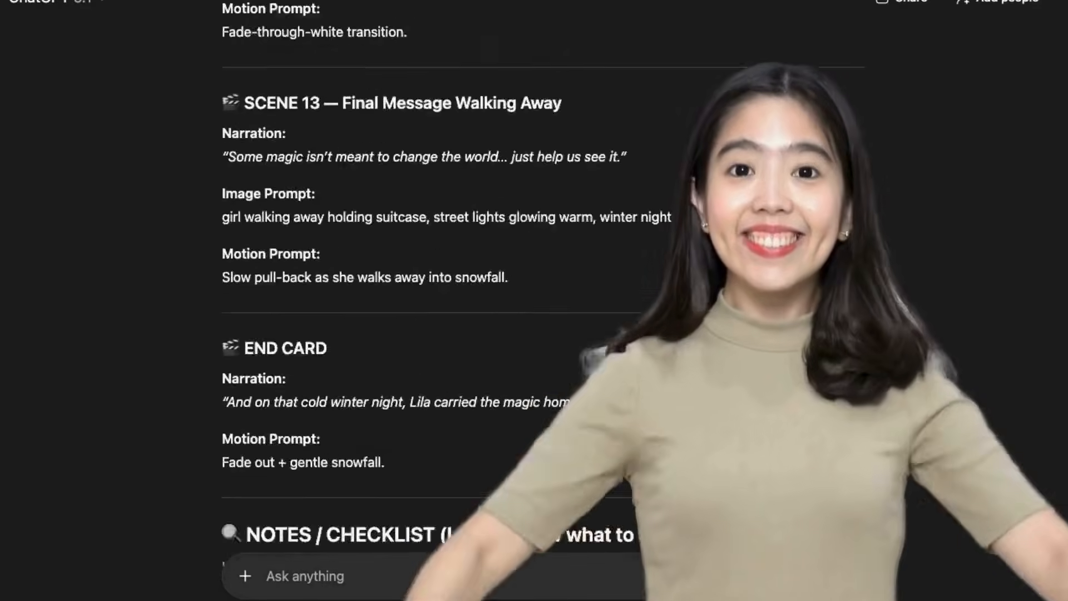
{"action": "scroll", "coordinate": [543, 285], "scroll_direction": "down", "scroll_amount": 20}
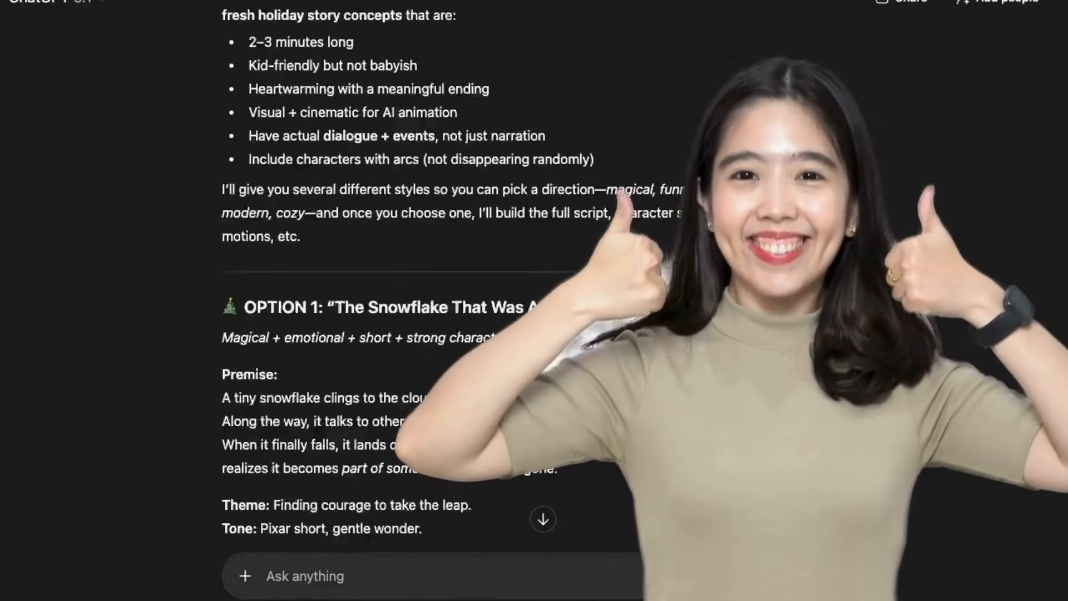
{"action": "scroll", "coordinate": [424, 118], "scroll_direction": "up", "scroll_amount": 9}
{"action": "scroll", "coordinate": [480, 81], "scroll_direction": "down", "scroll_amount": 6}
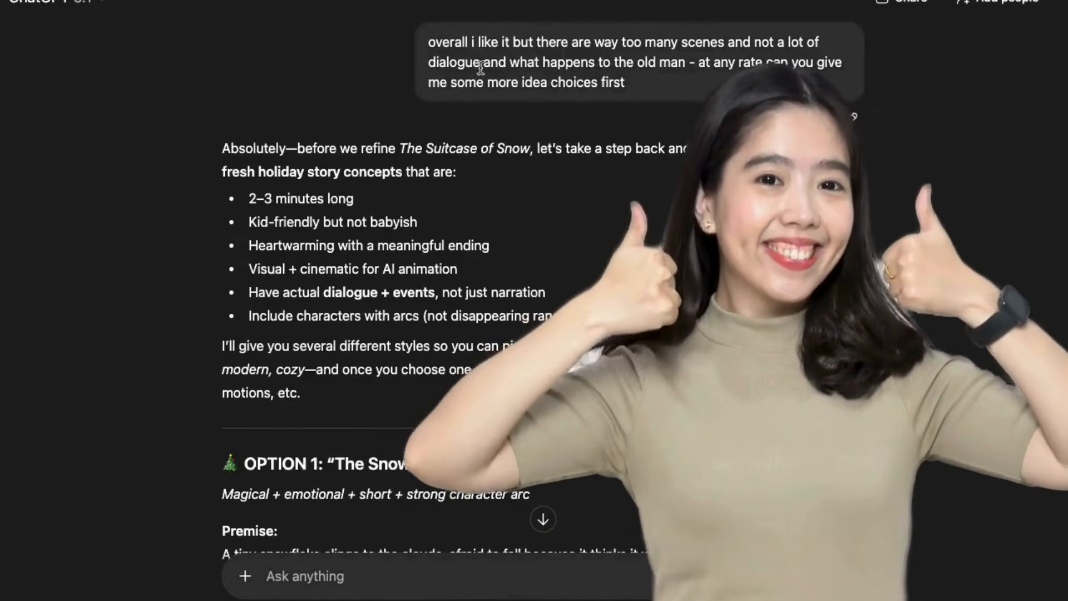
Step: Examine the story ideas about kids and elderly people and the message choosing Option 11, "The Snow Delivery Service"
{"action": "scroll", "coordinate": [480, 82], "scroll_direction": "down", "scroll_amount": 20}
{"action": "scroll", "coordinate": [542, 285], "scroll_direction": "down", "scroll_amount": 15}
{"action": "scroll", "coordinate": [986, 216], "scroll_direction": "down", "scroll_amount": 10}
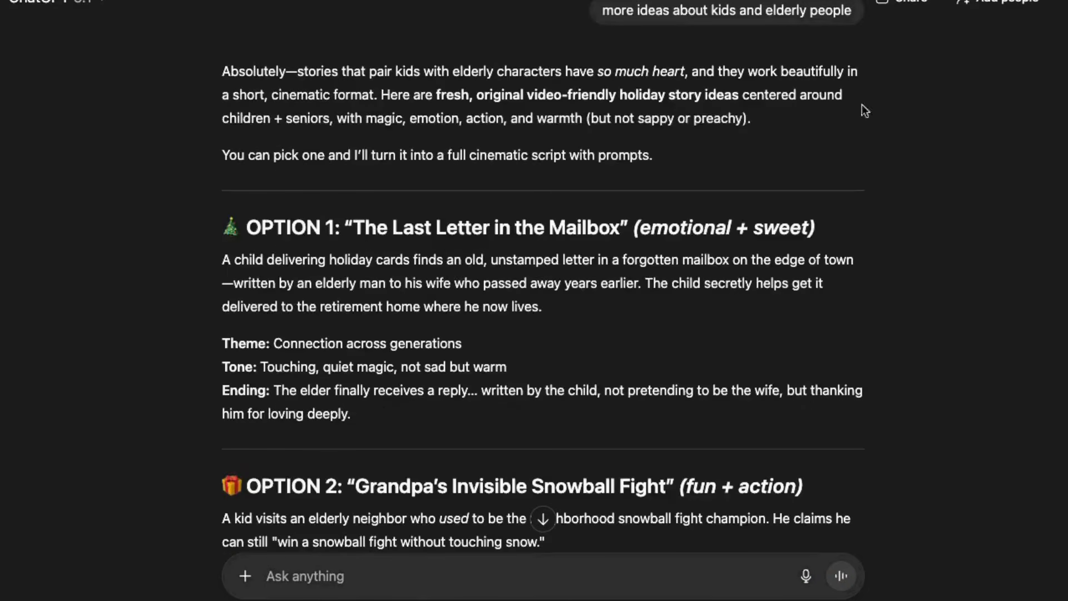
{"action": "left_click_drag", "start_coordinate": [766, 18], "coordinate": [679, 13]}
{"action": "scroll", "coordinate": [543, 284], "scroll_direction": "down", "scroll_amount": 20}
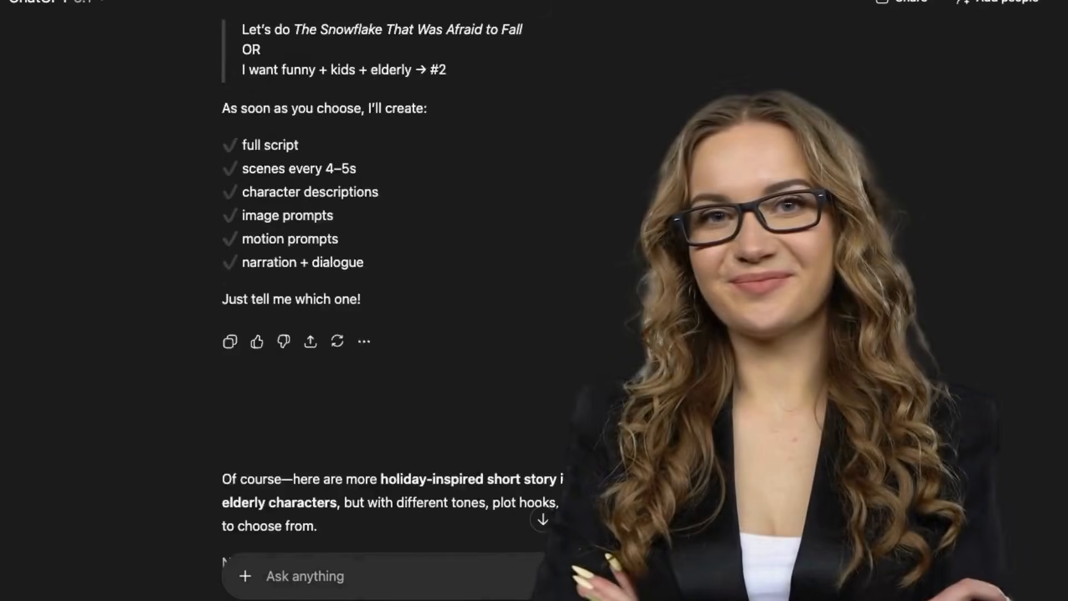
{"action": "scroll", "coordinate": [544, 287], "scroll_direction": "down", "scroll_amount": 5}
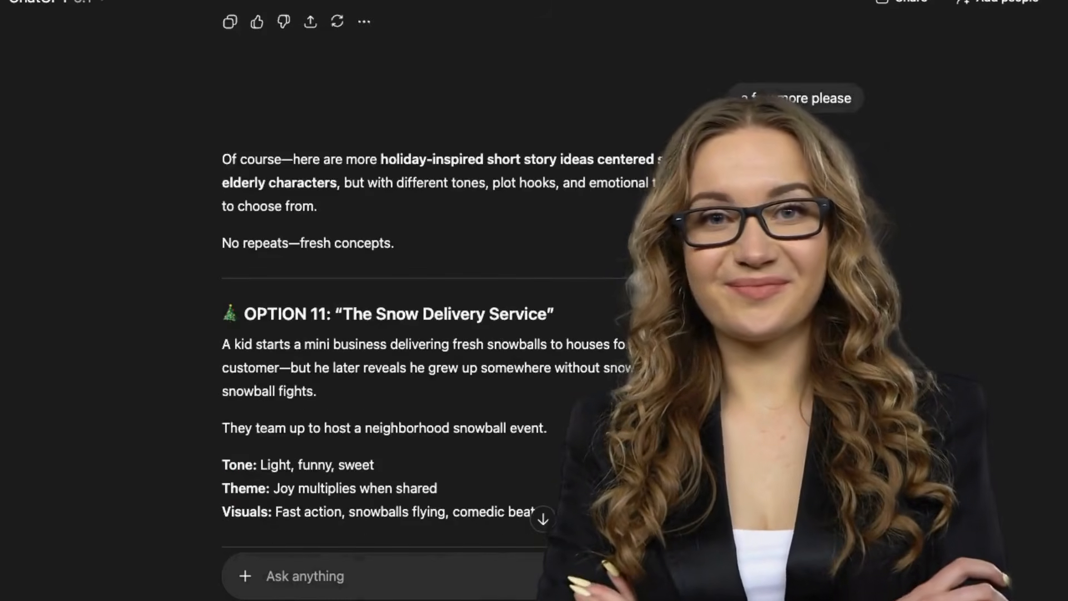
{"action": "scroll", "coordinate": [544, 287], "scroll_direction": "down", "scroll_amount": 6}
{"action": "scroll", "coordinate": [543, 287], "scroll_direction": "down", "scroll_amount": 20}
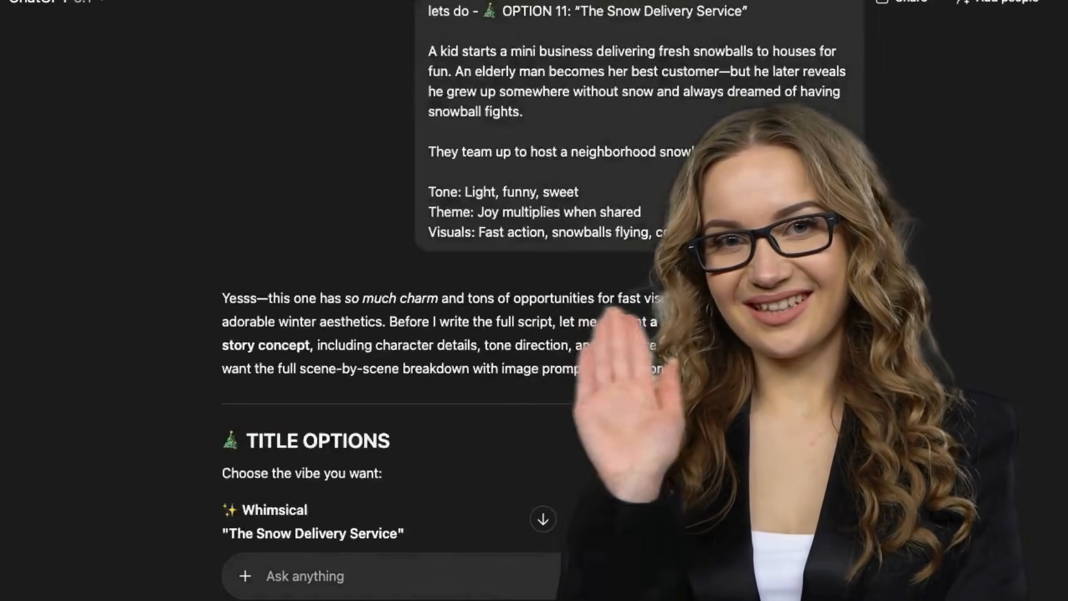
{"action": "scroll", "coordinate": [542, 287], "scroll_direction": "up", "scroll_amount": 8}
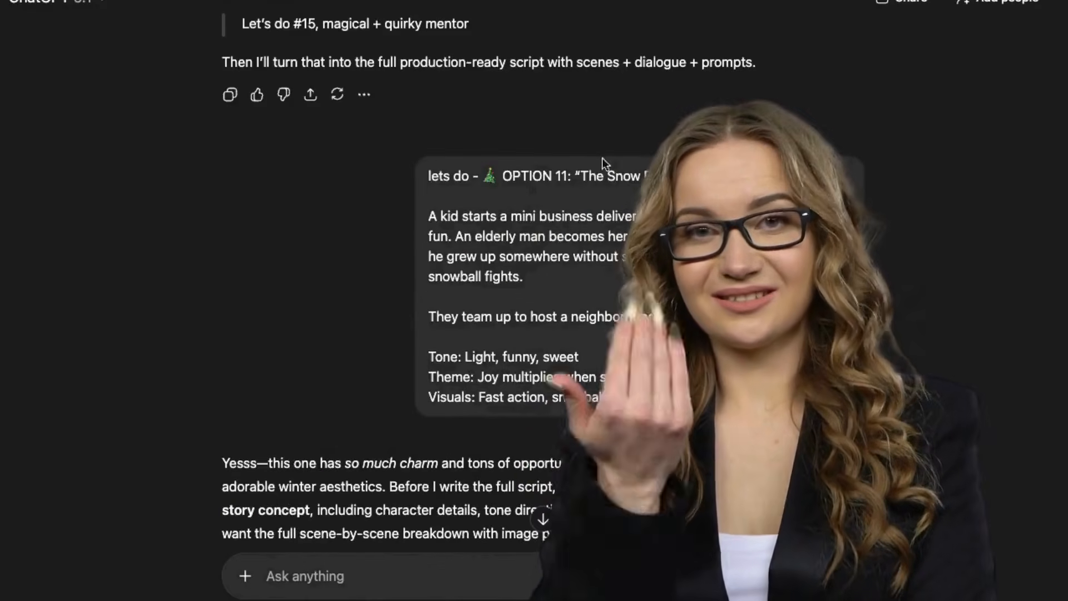
{"action": "left_click_drag", "start_coordinate": [575, 175], "coordinate": [611, 398]}
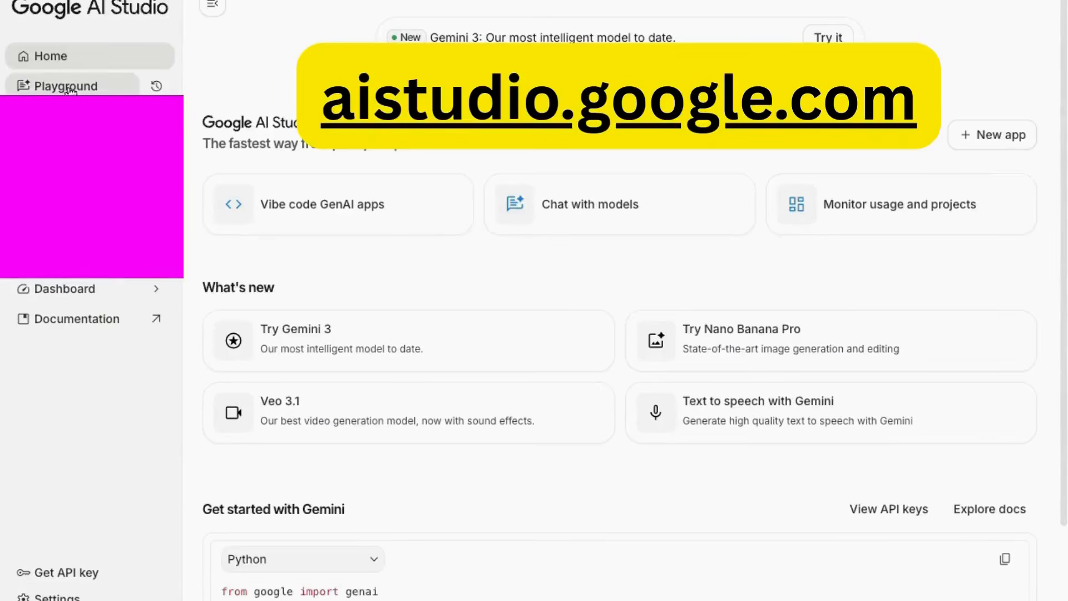
Step: In Google AI Studio, open the Playground and choose the Nano Banana model from the image models
{"action": "left_click", "coordinate": [66, 87]}
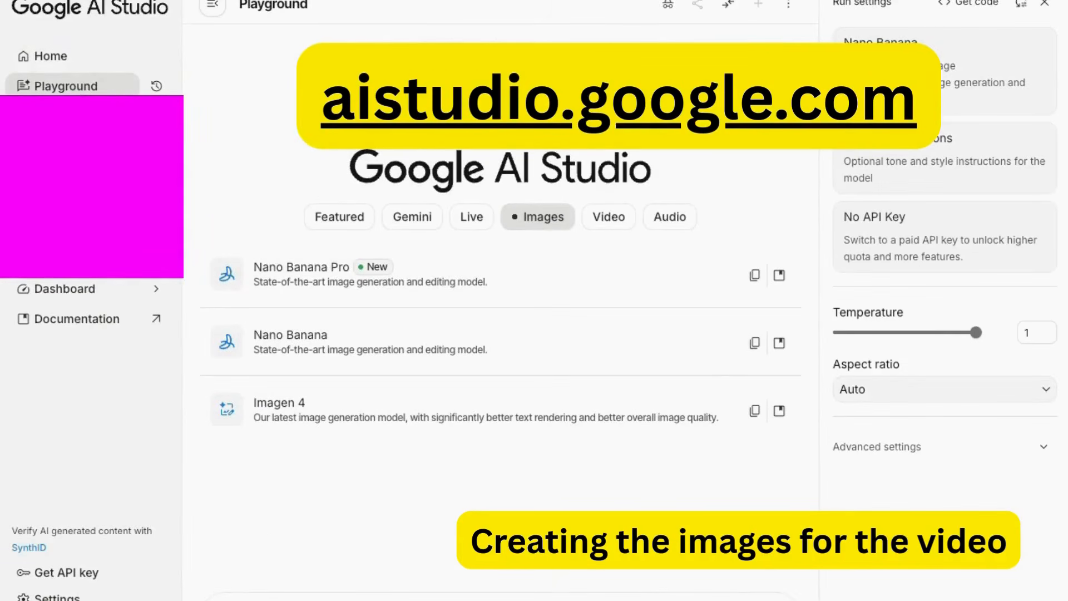
{"action": "left_click", "coordinate": [51, 56]}
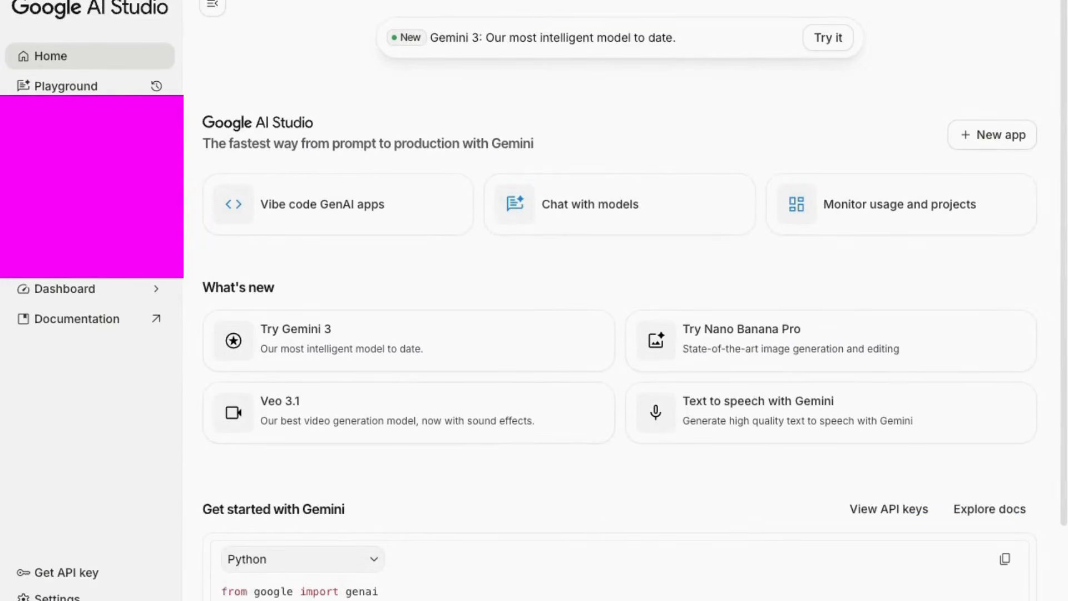
{"action": "left_click", "coordinate": [53, 89]}
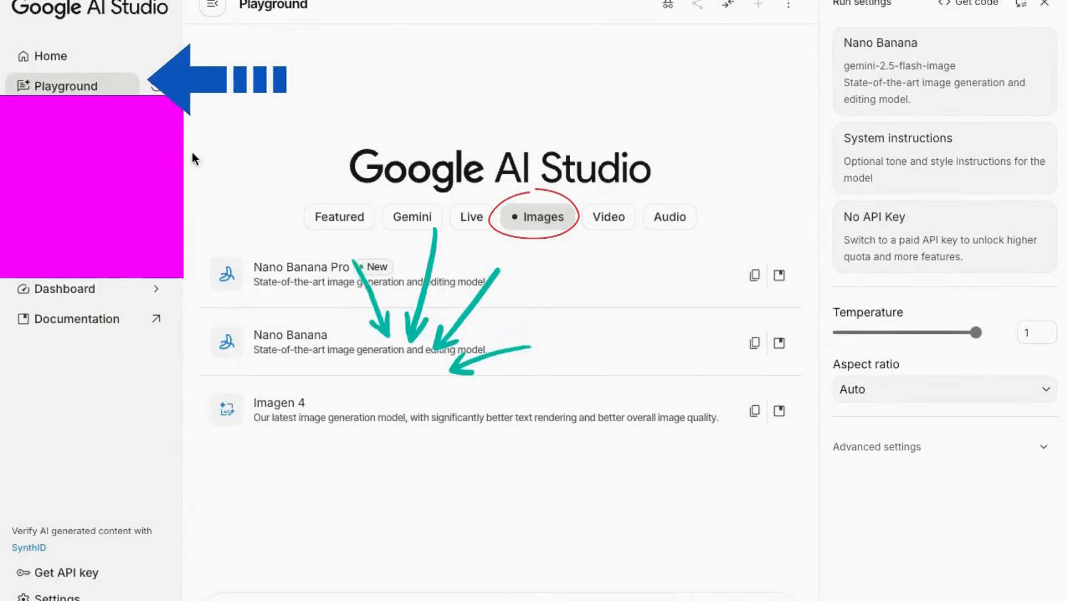
{"action": "left_click", "coordinate": [412, 216]}
{"action": "left_click", "coordinate": [472, 216]}
{"action": "left_click", "coordinate": [543, 218]}
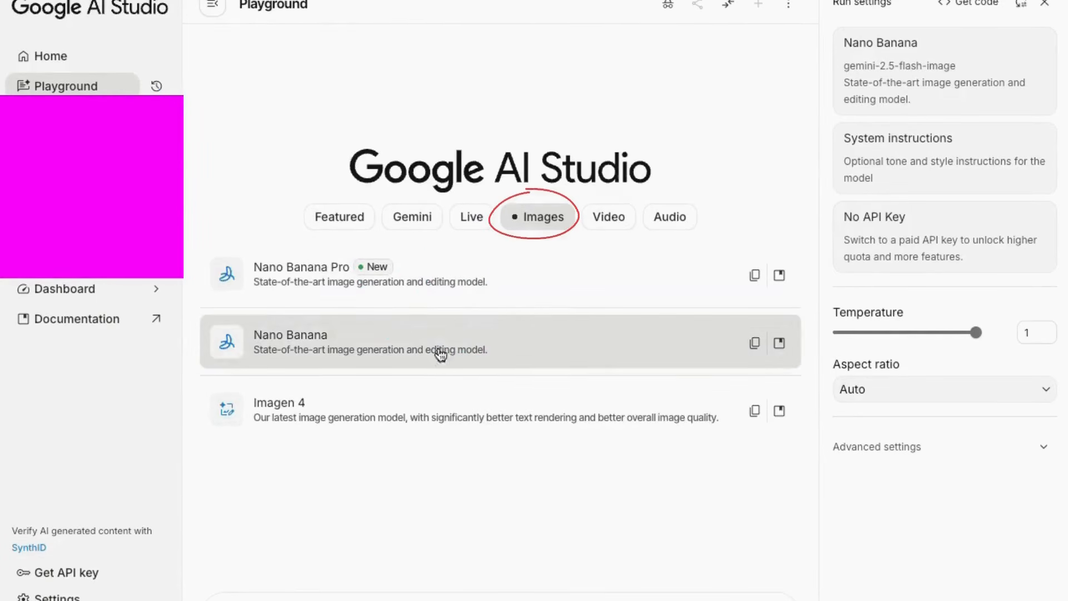
{"action": "left_click", "coordinate": [960, 396]}
{"action": "left_click", "coordinate": [882, 522]}
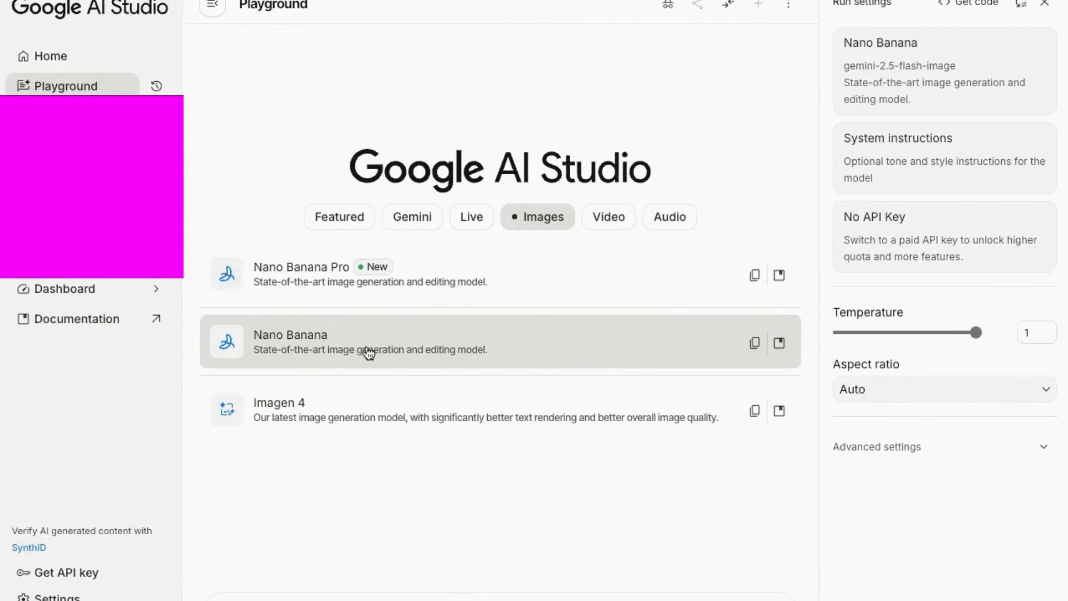
{"action": "left_click", "coordinate": [364, 341]}
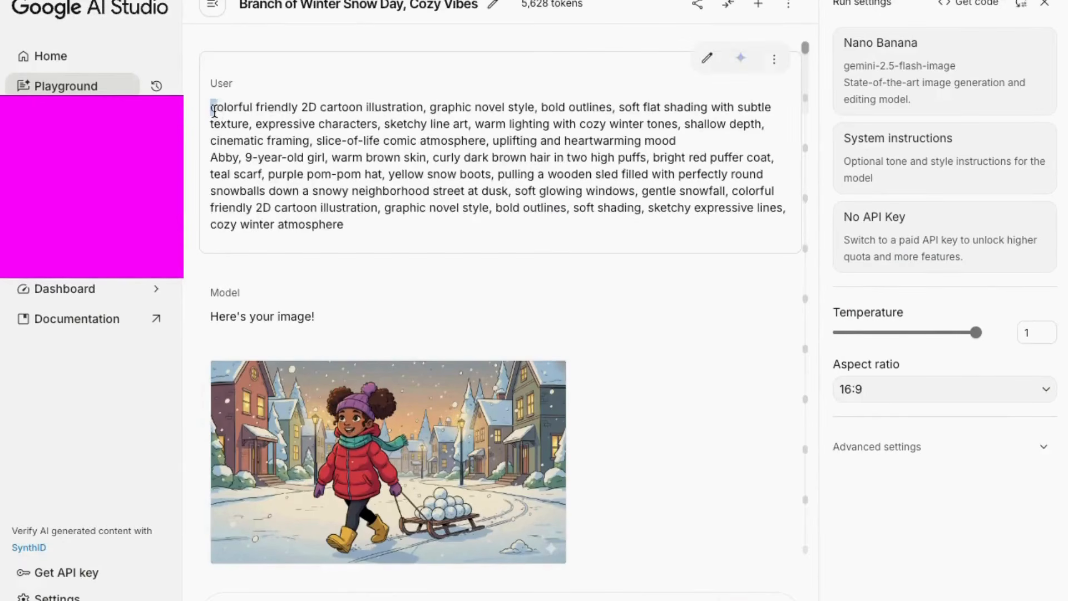
Step: Compare the shared 2D cartoon style text with the scene-specific descriptions in the first two image prompts
{"action": "left_click_drag", "start_coordinate": [212, 107], "coordinate": [690, 140]}
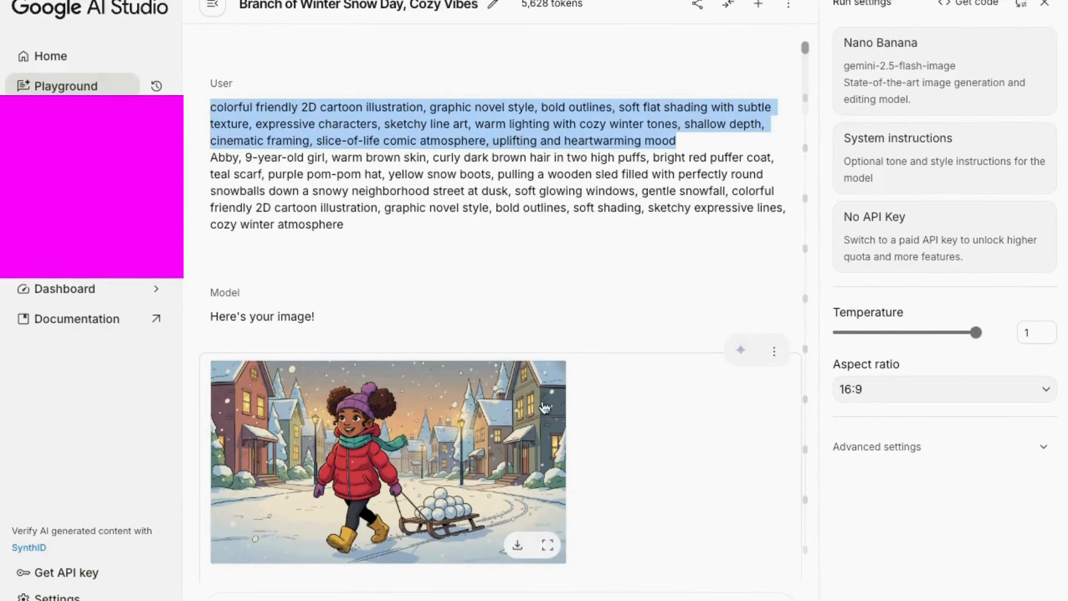
{"action": "scroll", "coordinate": [390, 334], "scroll_direction": "down", "scroll_amount": 1}
{"action": "triple_click", "coordinate": [212, 125]}
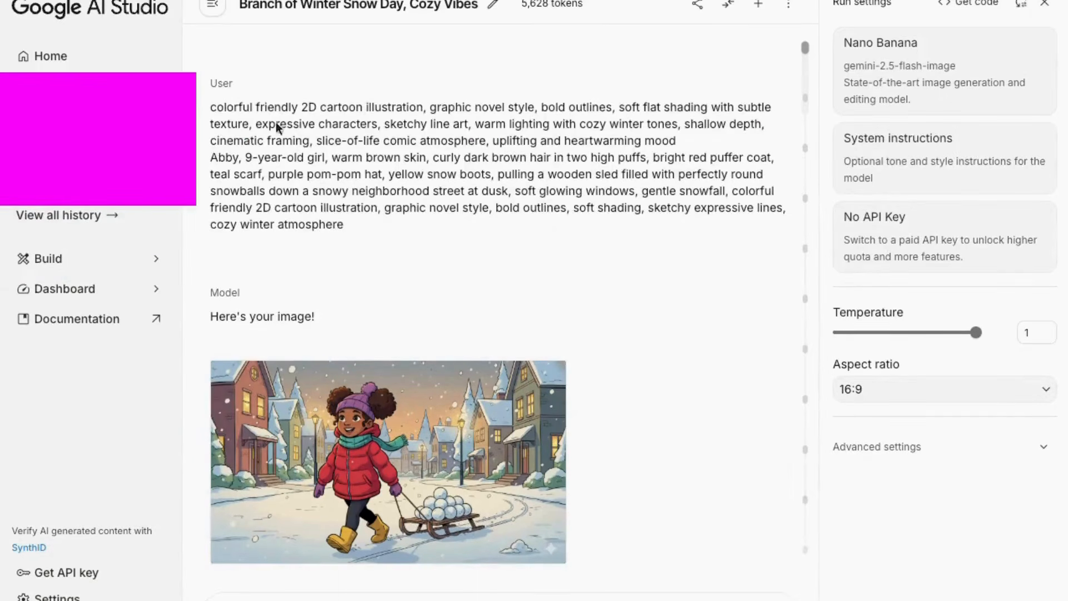
{"action": "scroll", "coordinate": [234, 108], "scroll_direction": "down", "scroll_amount": 4}
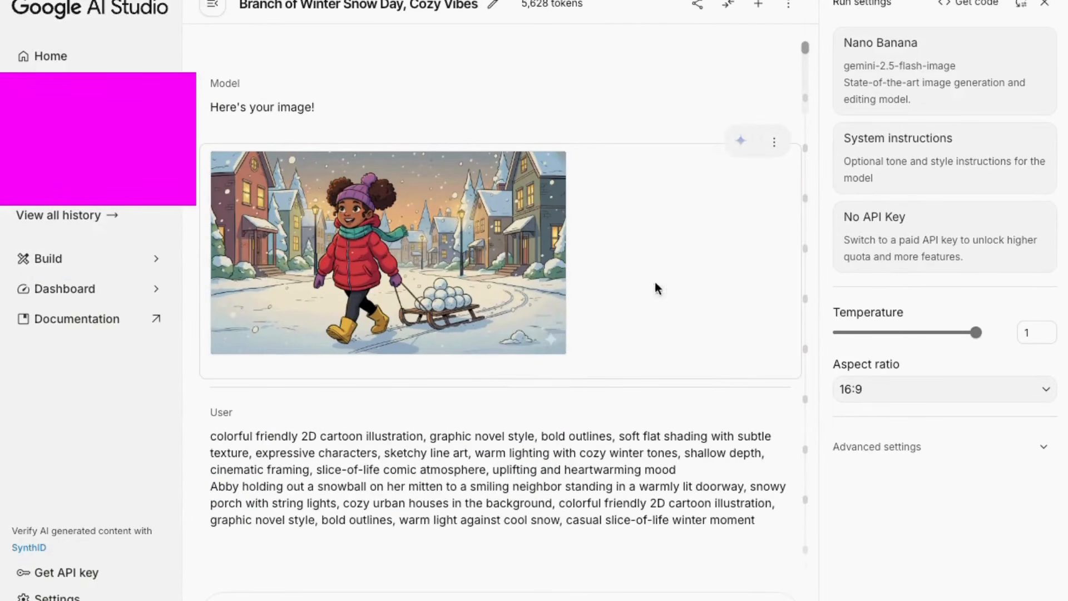
{"action": "scroll", "coordinate": [667, 312], "scroll_direction": "down", "scroll_amount": 6}
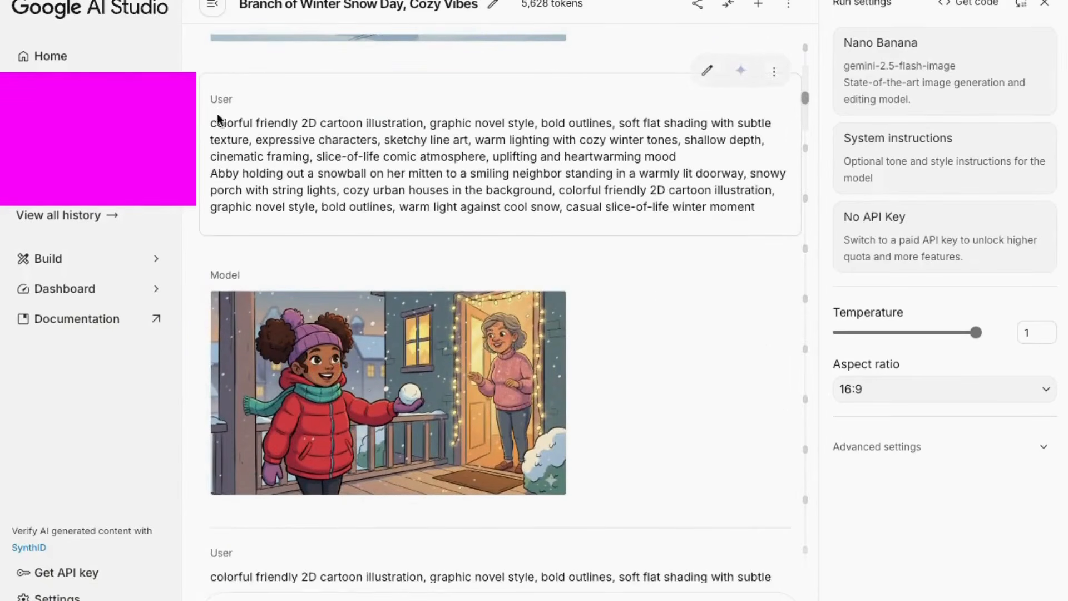
{"action": "left_click_drag", "start_coordinate": [211, 123], "coordinate": [714, 156]}
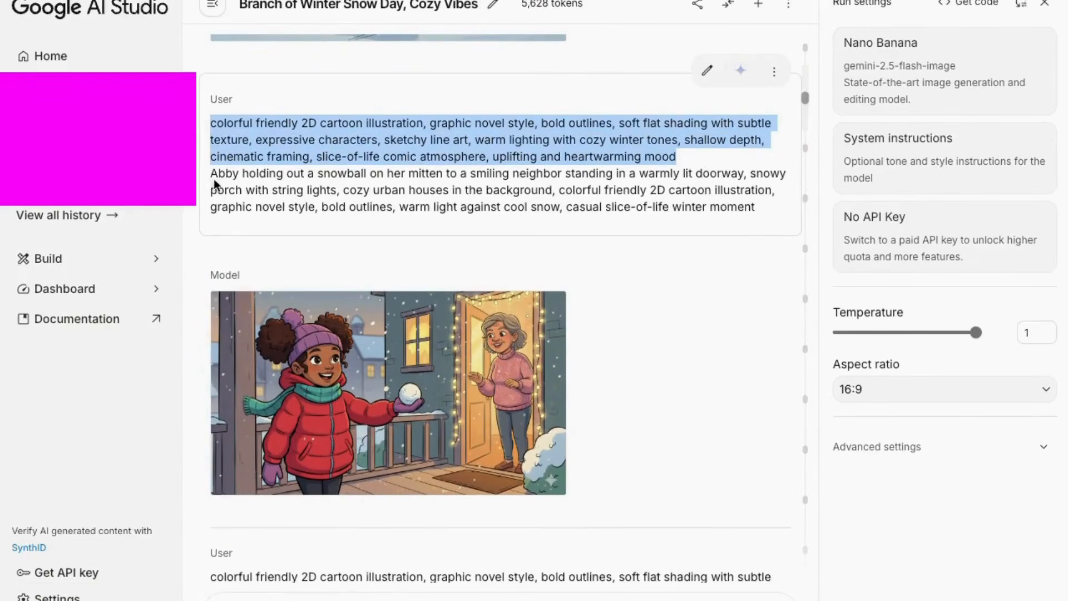
{"action": "left_click_drag", "start_coordinate": [212, 174], "coordinate": [689, 362]}
Step: Examine the remaining scene prompts and images, including the corrections to the living room scene and the snowball party camera-angle variations
{"action": "scroll", "coordinate": [689, 362], "scroll_direction": "down", "scroll_amount": 8}
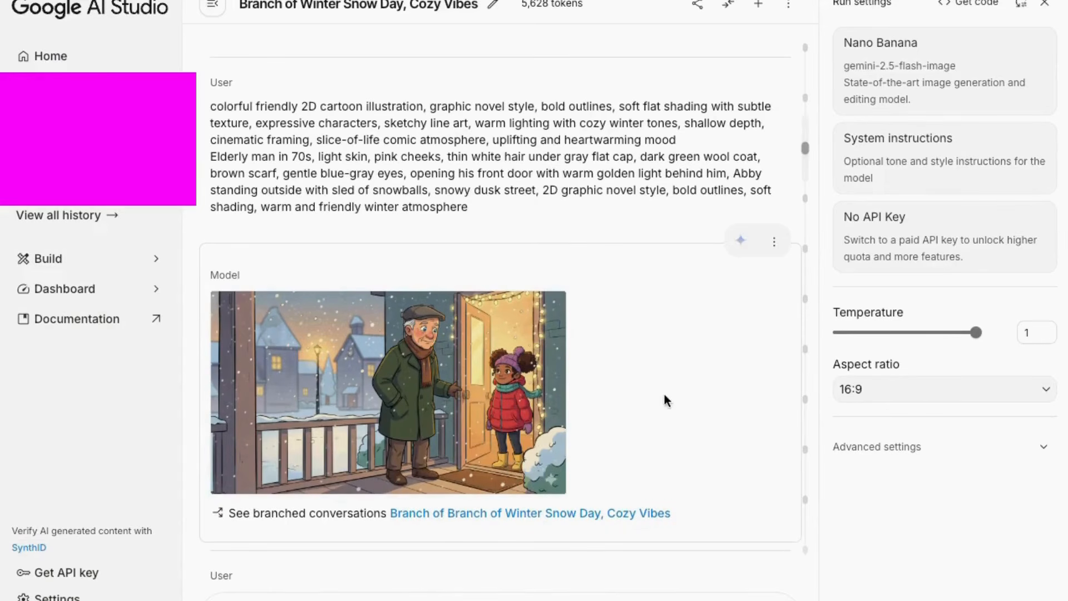
{"action": "scroll", "coordinate": [665, 398], "scroll_direction": "down", "scroll_amount": 8}
{"action": "scroll", "coordinate": [472, 418], "scroll_direction": "down", "scroll_amount": 15}
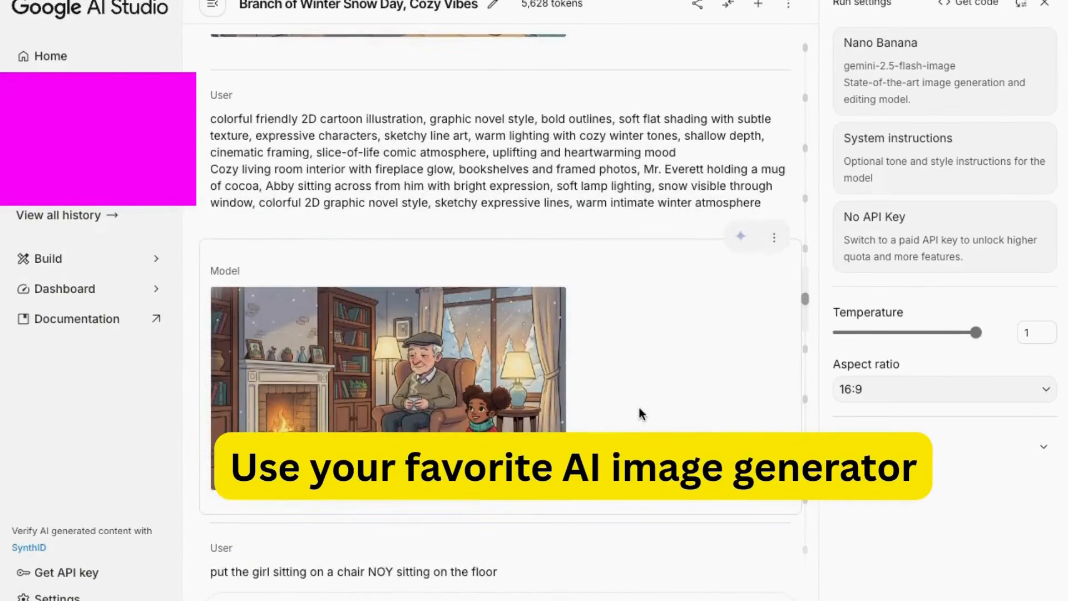
{"action": "scroll", "coordinate": [638, 408], "scroll_direction": "down", "scroll_amount": 1}
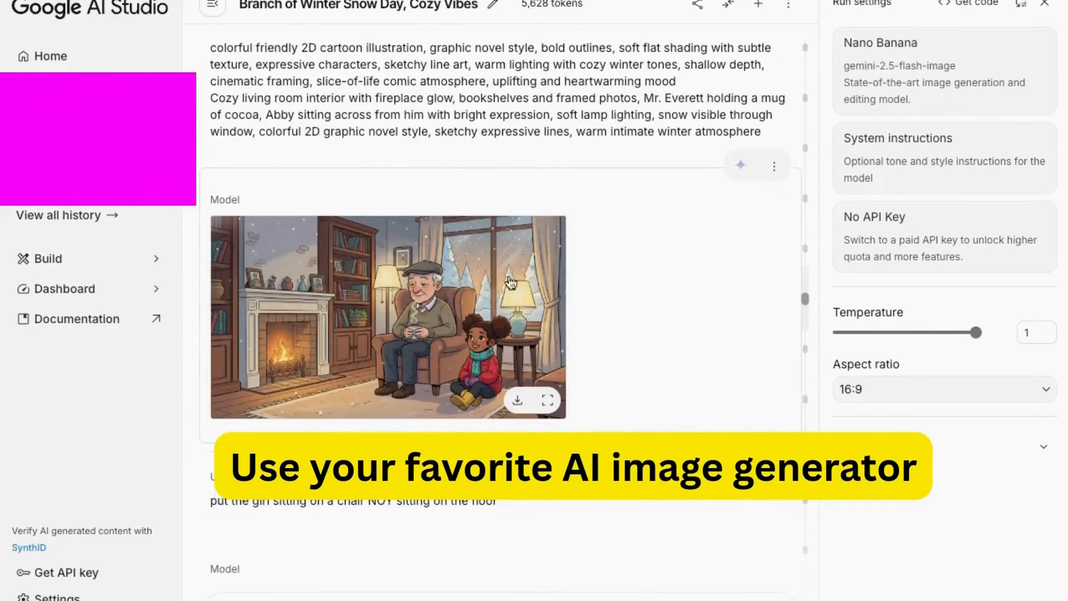
{"action": "scroll", "coordinate": [515, 288], "scroll_direction": "up", "scroll_amount": 3}
{"action": "left_click_drag", "start_coordinate": [684, 245], "coordinate": [670, 491]}
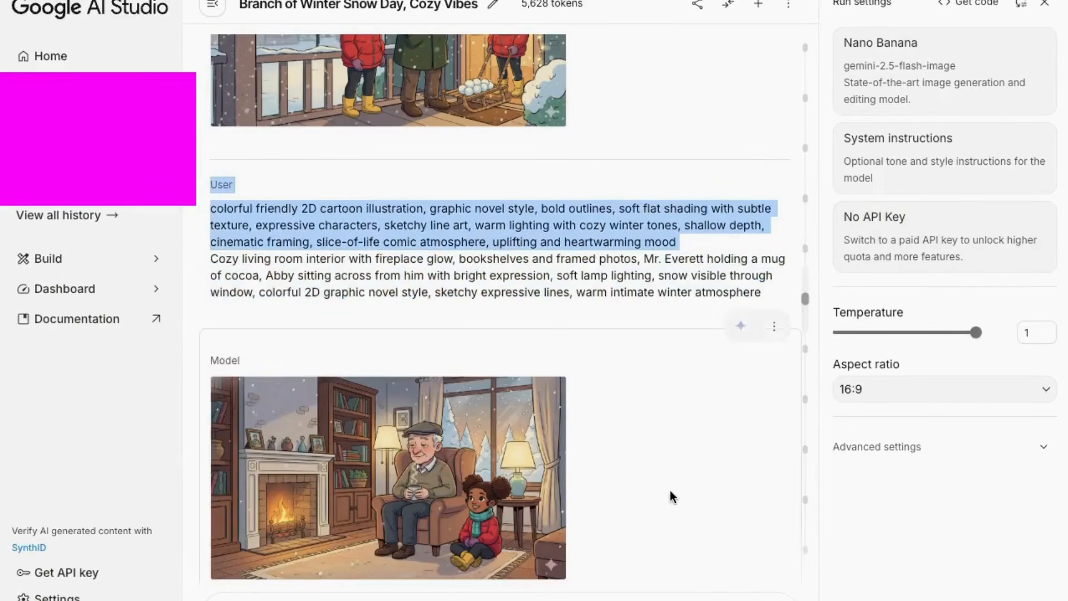
{"action": "scroll", "coordinate": [670, 496], "scroll_direction": "down", "scroll_amount": 10}
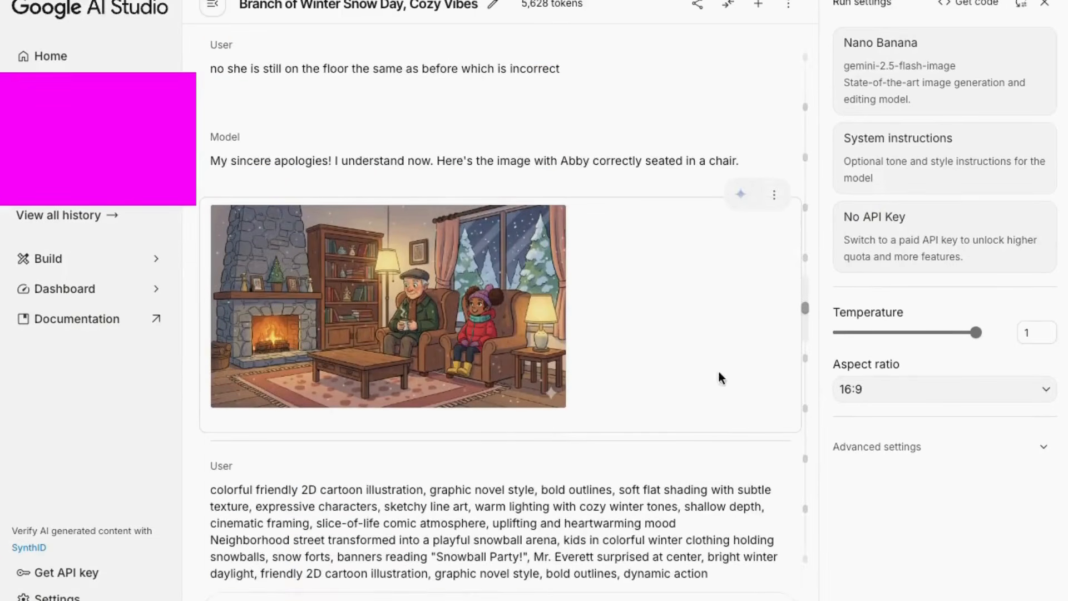
{"action": "scroll", "coordinate": [745, 443], "scroll_direction": "down", "scroll_amount": 20}
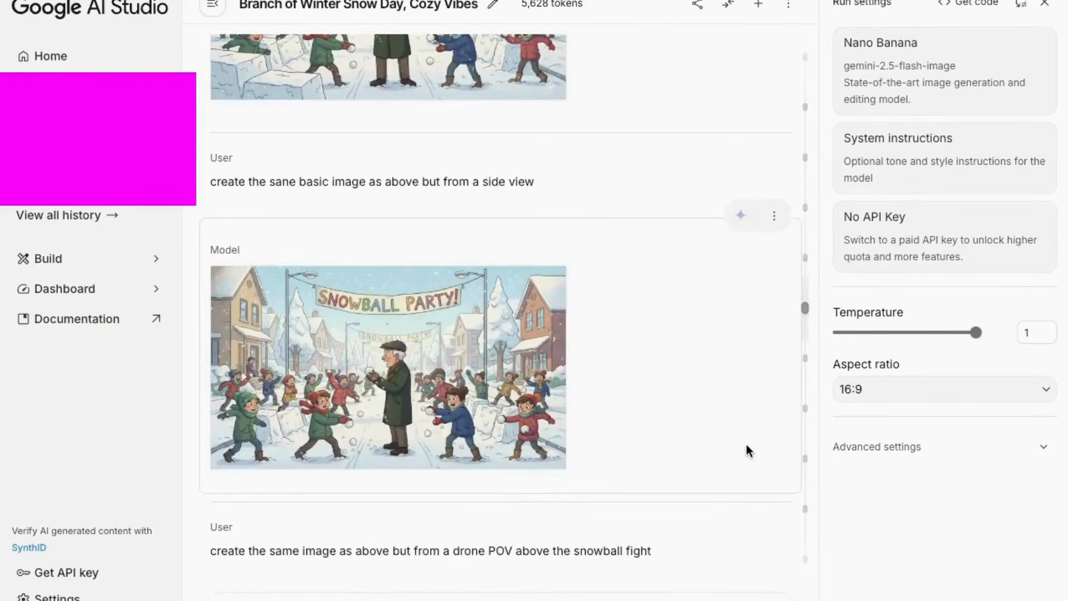
{"action": "scroll", "coordinate": [746, 443], "scroll_direction": "down", "scroll_amount": 8}
{"action": "scroll", "coordinate": [665, 497], "scroll_direction": "down", "scroll_amount": 7}
Step: Open Text to speech with Gemini and set the mode to single-speaker audio
{"action": "left_click", "coordinate": [50, 57]}
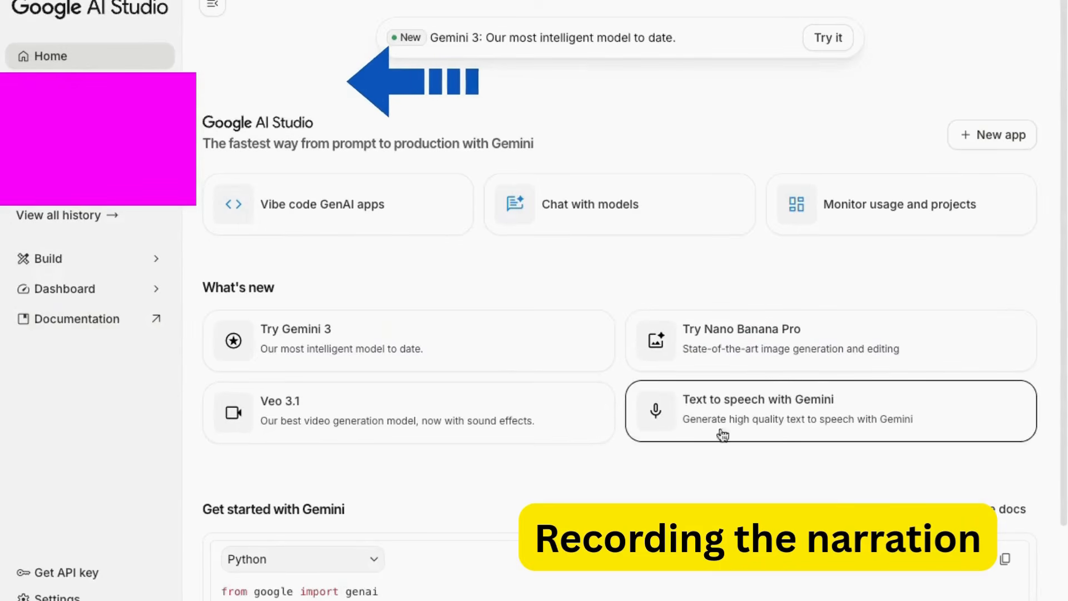
{"action": "left_click", "coordinate": [748, 413]}
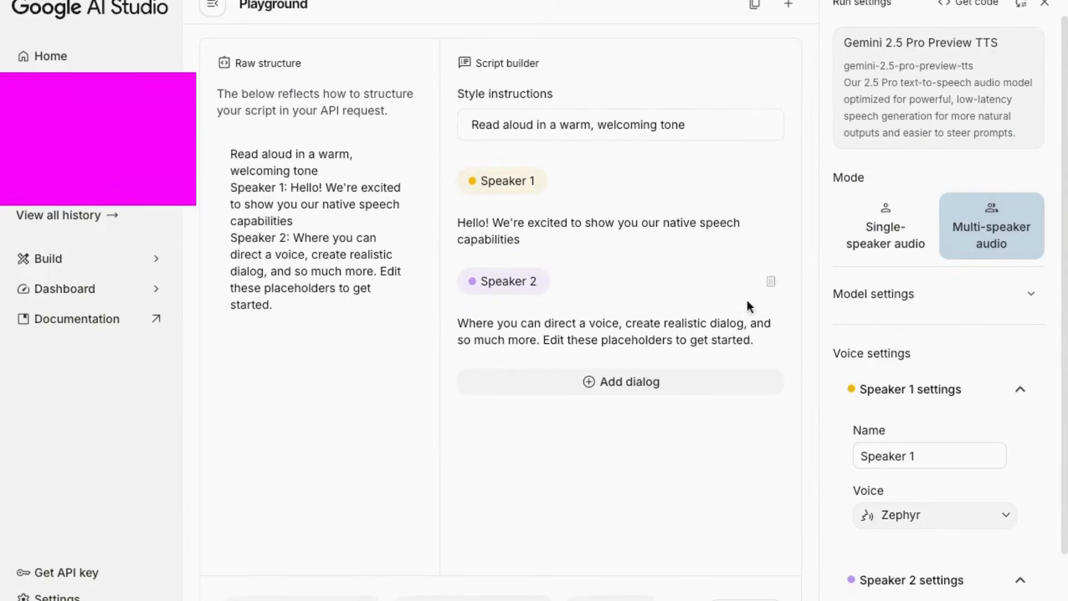
{"action": "left_click", "coordinate": [888, 231]}
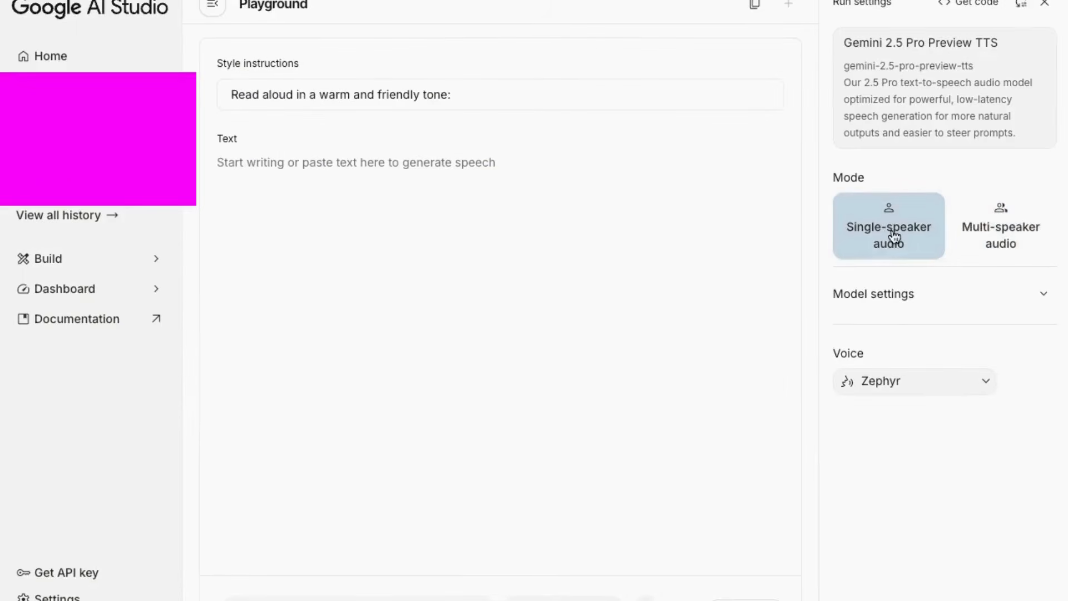
Step: Browse the available narration voices and preview Puck
{"action": "left_click", "coordinate": [854, 387]}
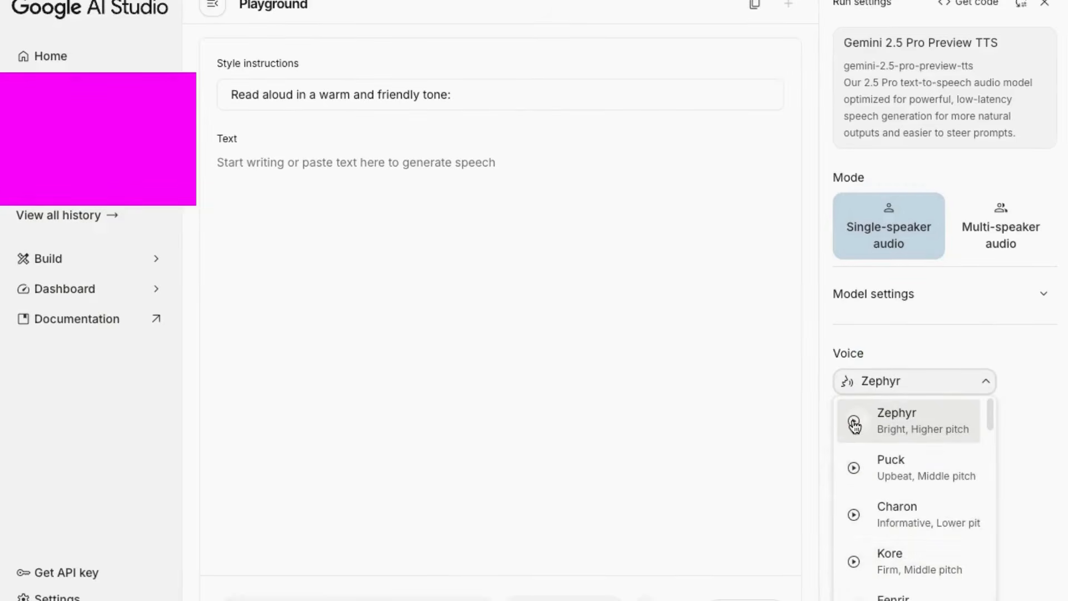
{"action": "left_click", "coordinate": [854, 468]}
{"action": "scroll", "coordinate": [915, 475], "scroll_direction": "down", "scroll_amount": 2}
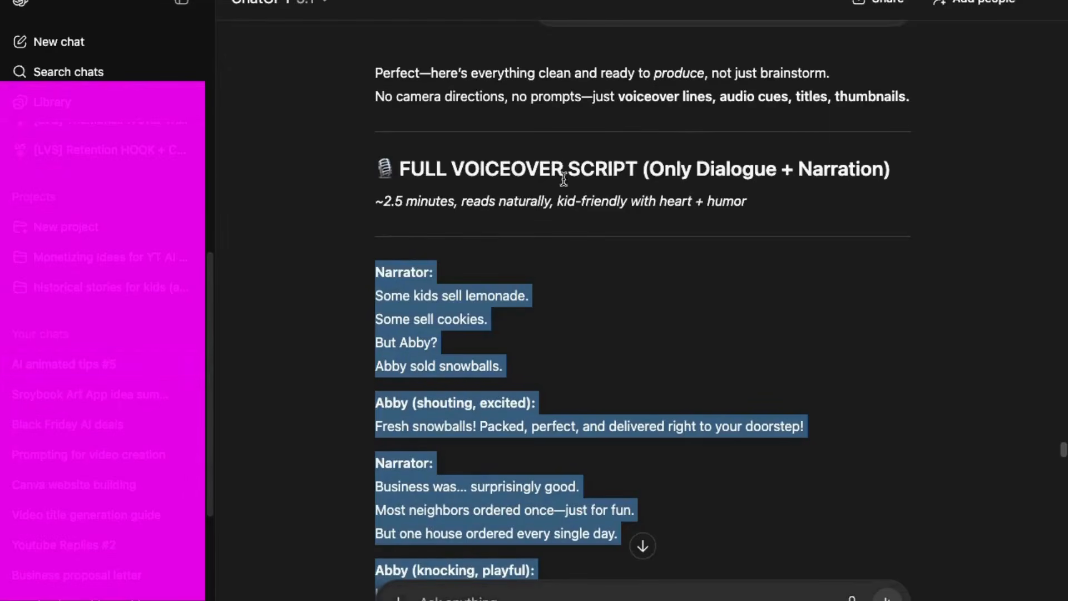
Step: In the ChatGPT conversation, look over the full voiceover script with dialogue and narration, clearing the text selection
{"action": "scroll", "coordinate": [471, 373], "scroll_direction": "down", "scroll_amount": 5}
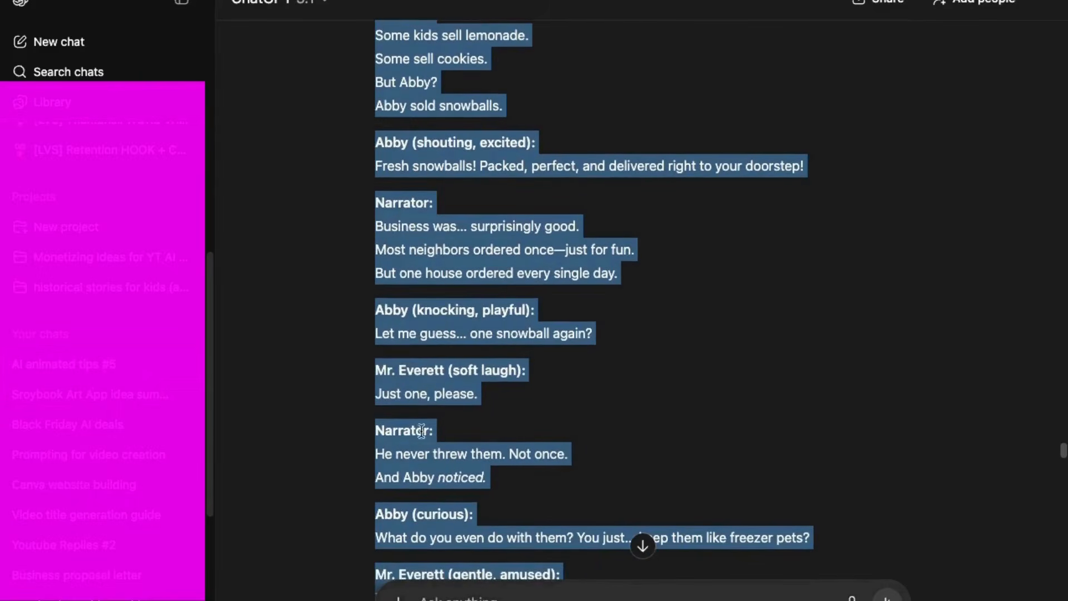
{"action": "left_click", "coordinate": [319, 398]}
{"action": "scroll", "coordinate": [374, 336], "scroll_direction": "up", "scroll_amount": 5}
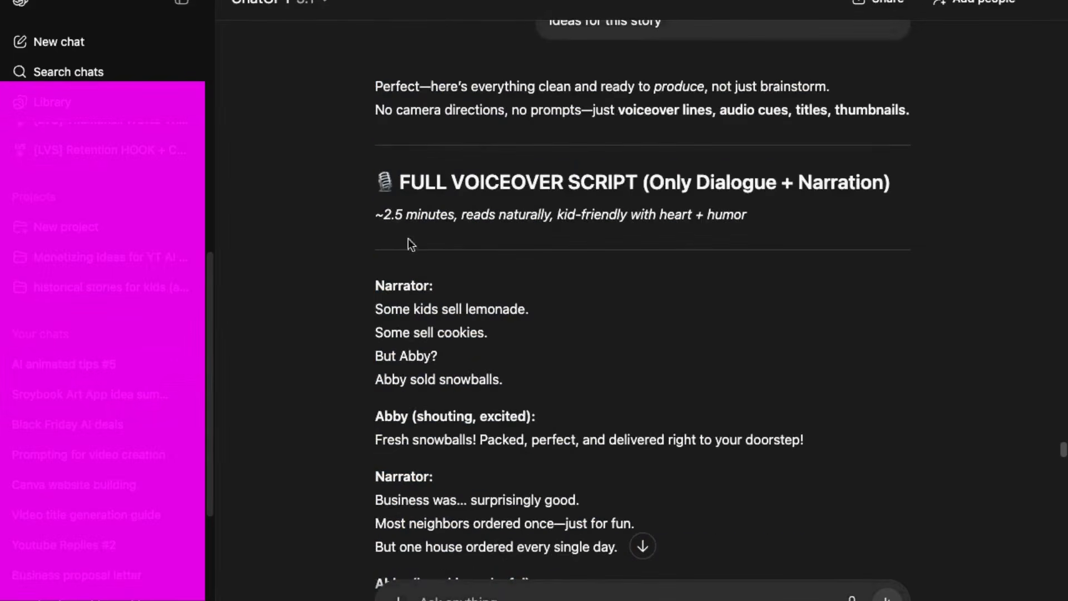
Step: Copy the narrator's four opening lines into the speech text in Google AI Studio and extend the style instruction with "as if telling a story to friends"
{"action": "left_click_drag", "start_coordinate": [382, 309], "coordinate": [522, 377]}
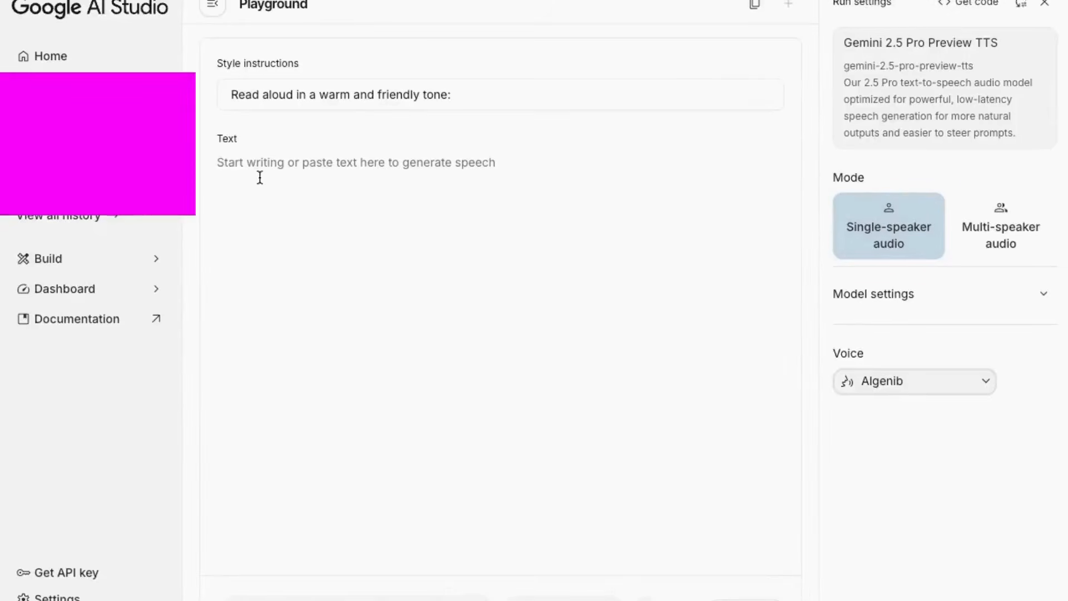
{"action": "left_click", "coordinate": [257, 174]}
{"action": "type", "text": "Some kids sell lemonade. Some sell cookies. But Abby? Abby sold snowballs."}
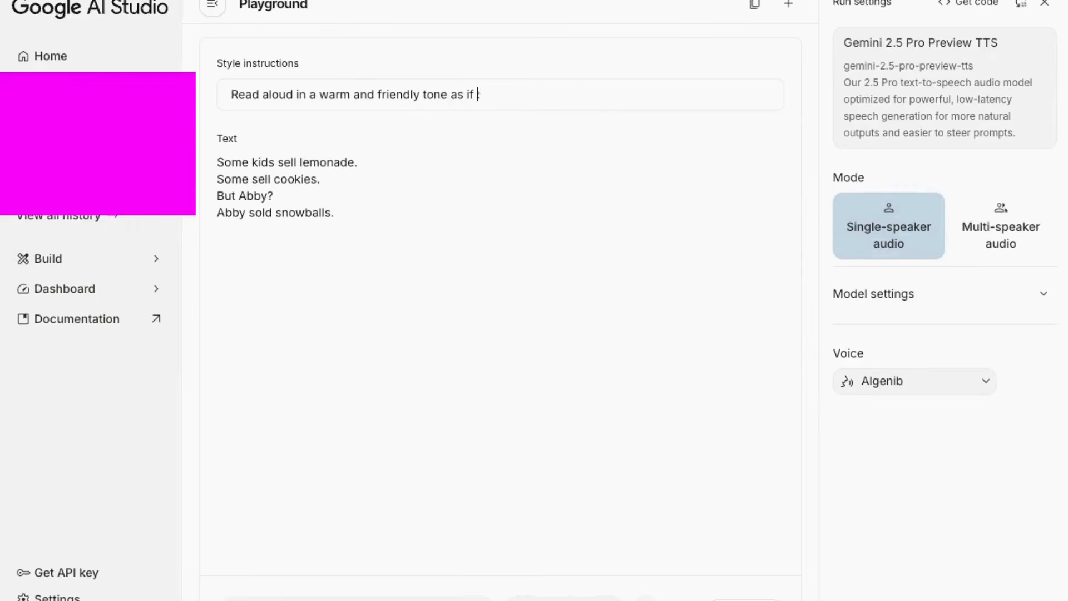
{"action": "type", "text": "telling a story to friends:"}
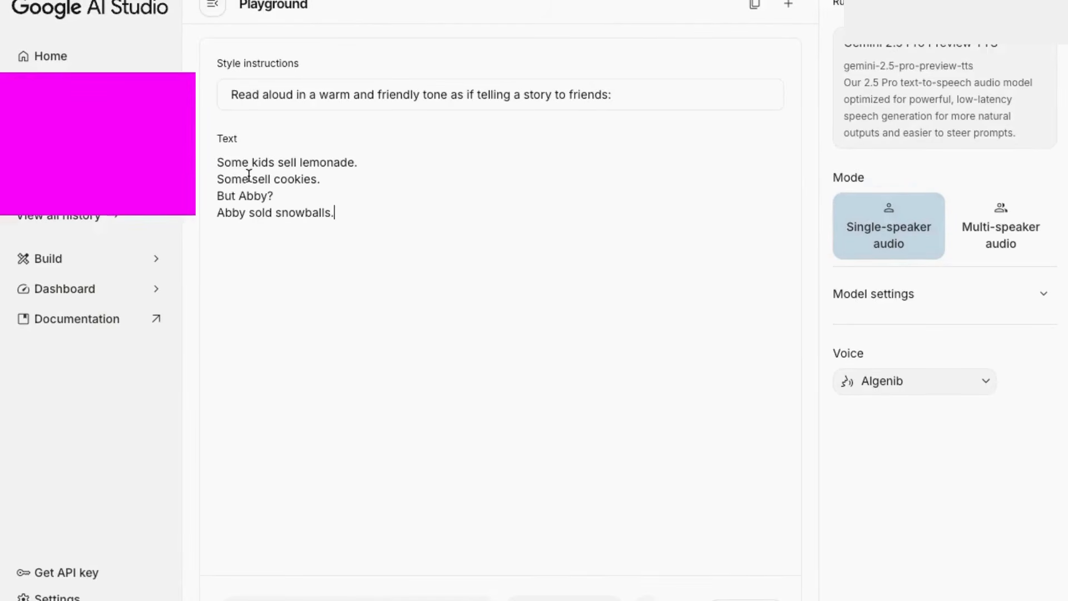
Step: Replace the speech text with the full snowball story narration, then generate and download the audio
{"action": "key", "text": "ctrl+a"}
{"action": "key", "text": "ctrl+v"}
{"action": "scroll", "coordinate": [427, 491], "scroll_direction": "up", "scroll_amount": 1}
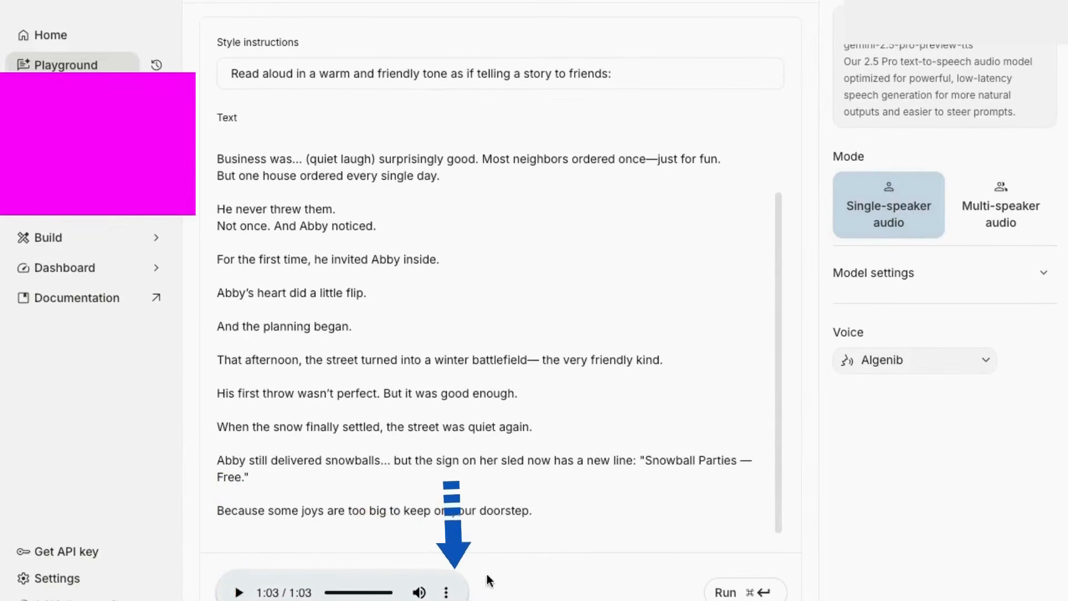
{"action": "left_click", "coordinate": [446, 591]}
{"action": "left_click", "coordinate": [356, 544]}
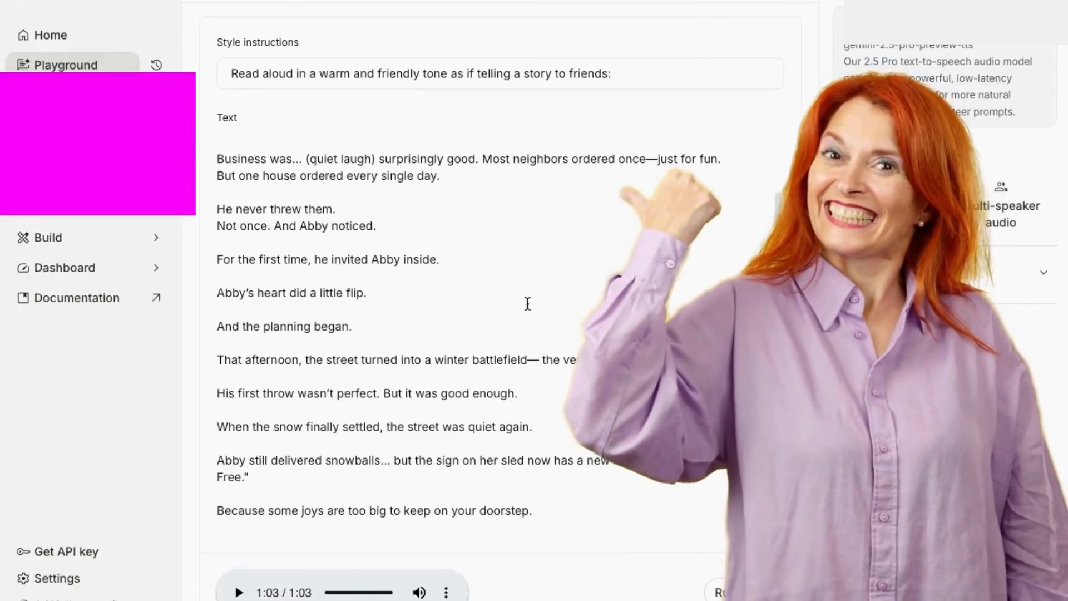
Step: Look at the script layout and voice settings of the multi-speaker audio mode and return to single-speaker audio
{"action": "left_click", "coordinate": [999, 216]}
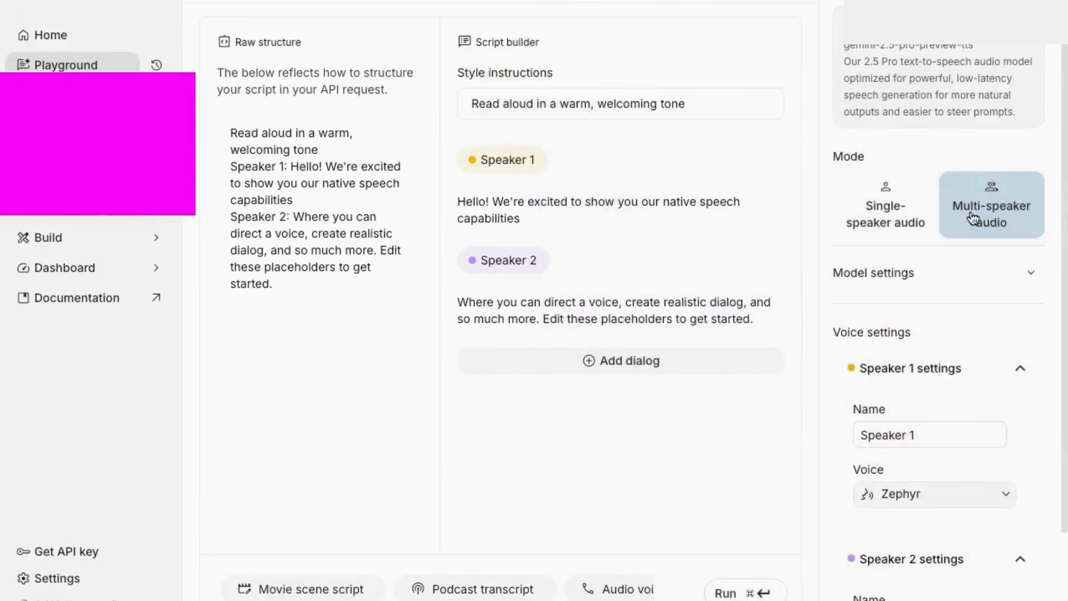
{"action": "left_click", "coordinate": [883, 220]}
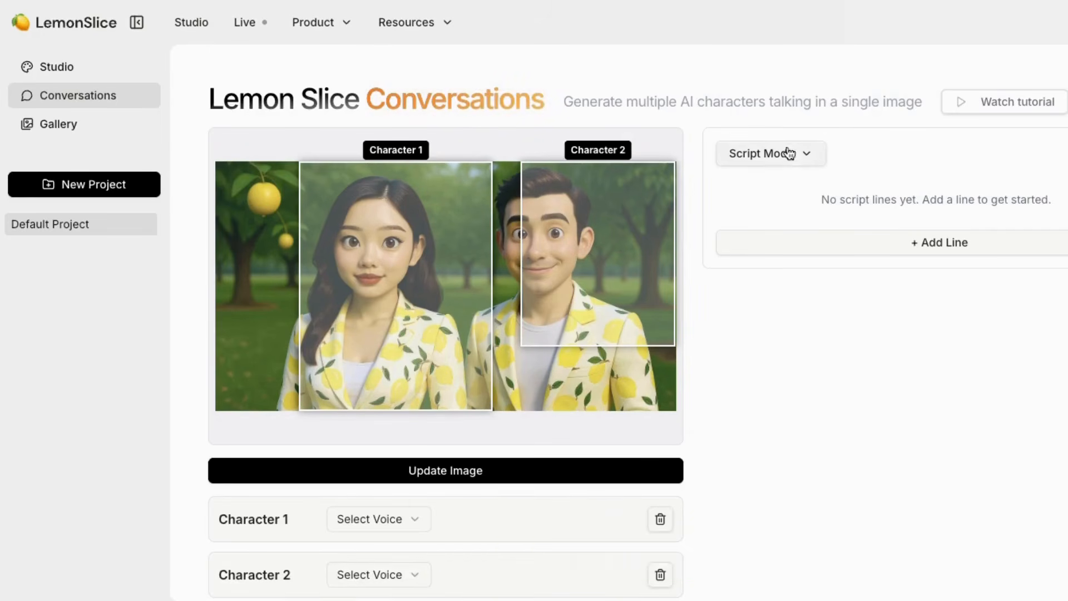
Step: In LemonSlice Conversations, upload the snowy street scene with the girl and the old man and use it as the conversation image
{"action": "left_click", "coordinate": [801, 164]}
{"action": "left_click", "coordinate": [1053, 175]}
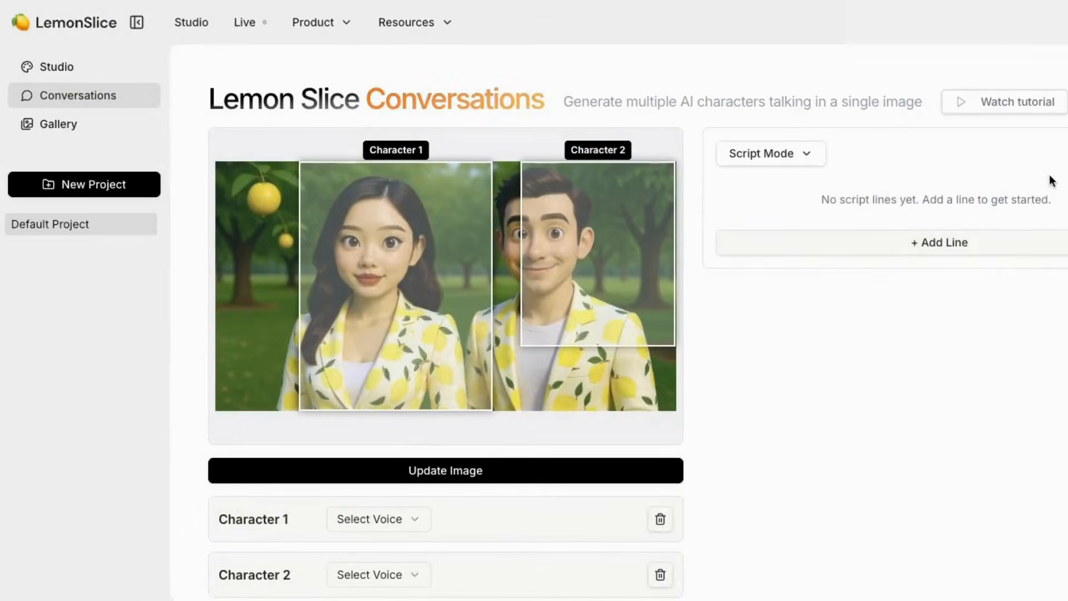
{"action": "left_click", "coordinate": [417, 471]}
{"action": "left_click", "coordinate": [393, 243]}
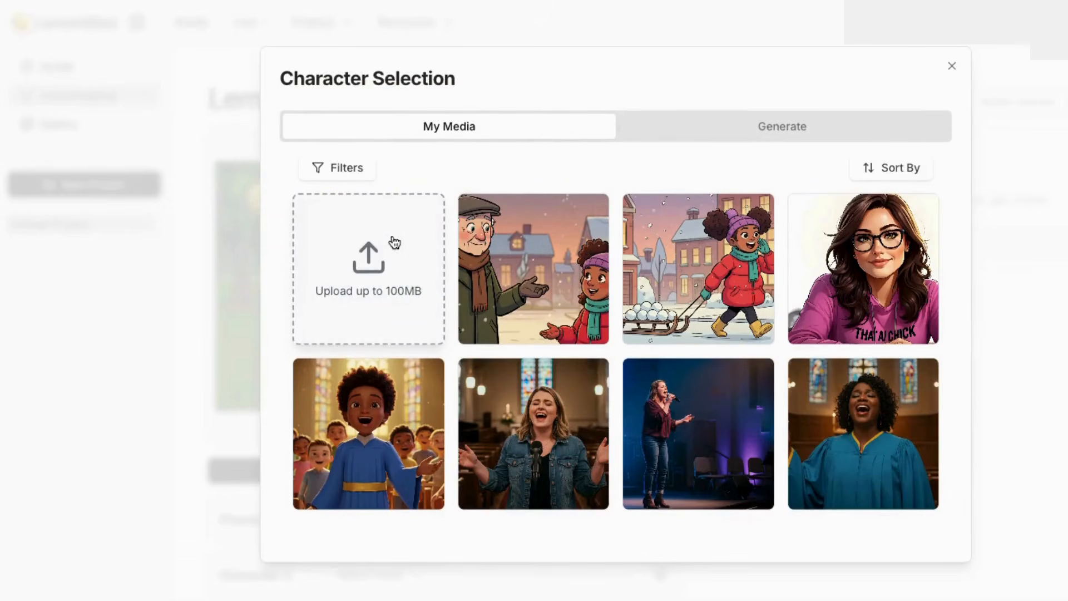
{"action": "left_click", "coordinate": [517, 268]}
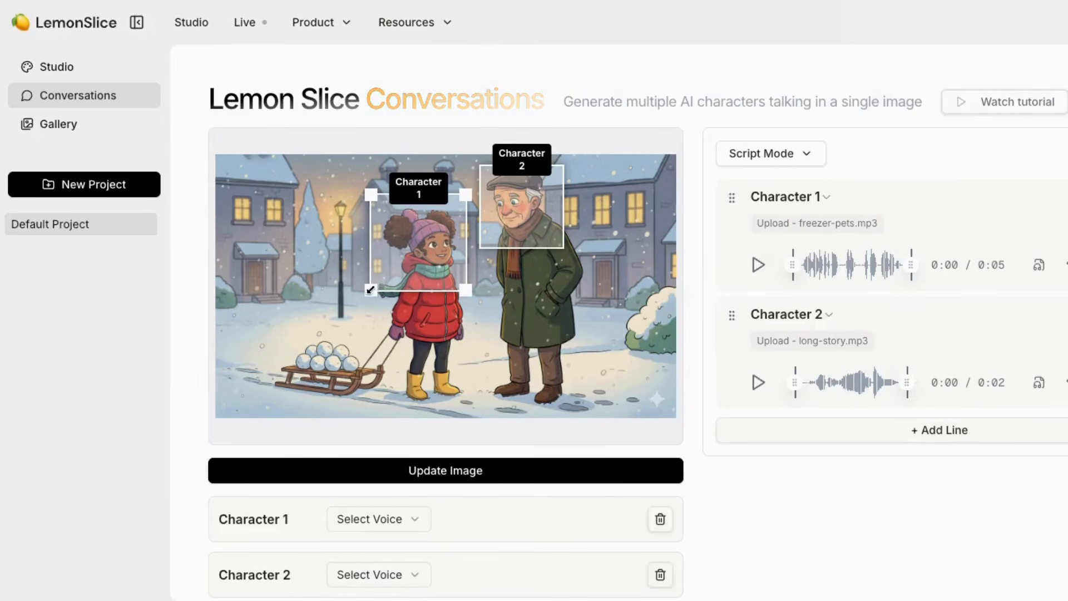
Step: Fit the Character 1 box around the girl's head and the Character 2 box around the old man's head, including his cap
{"action": "left_click_drag", "start_coordinate": [370, 290], "coordinate": [377, 278]}
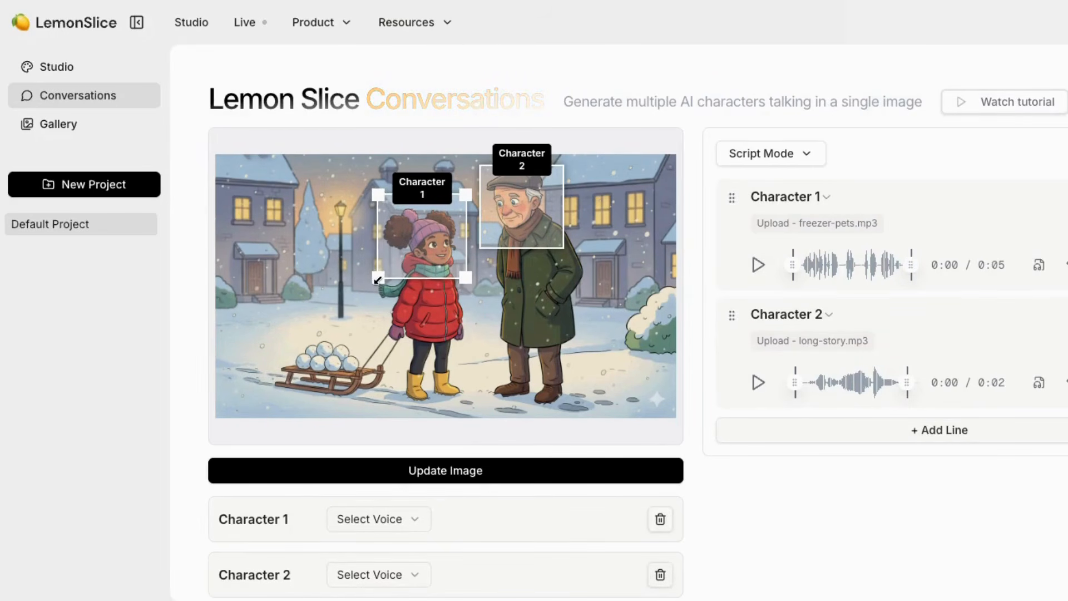
{"action": "left_click", "coordinate": [538, 218]}
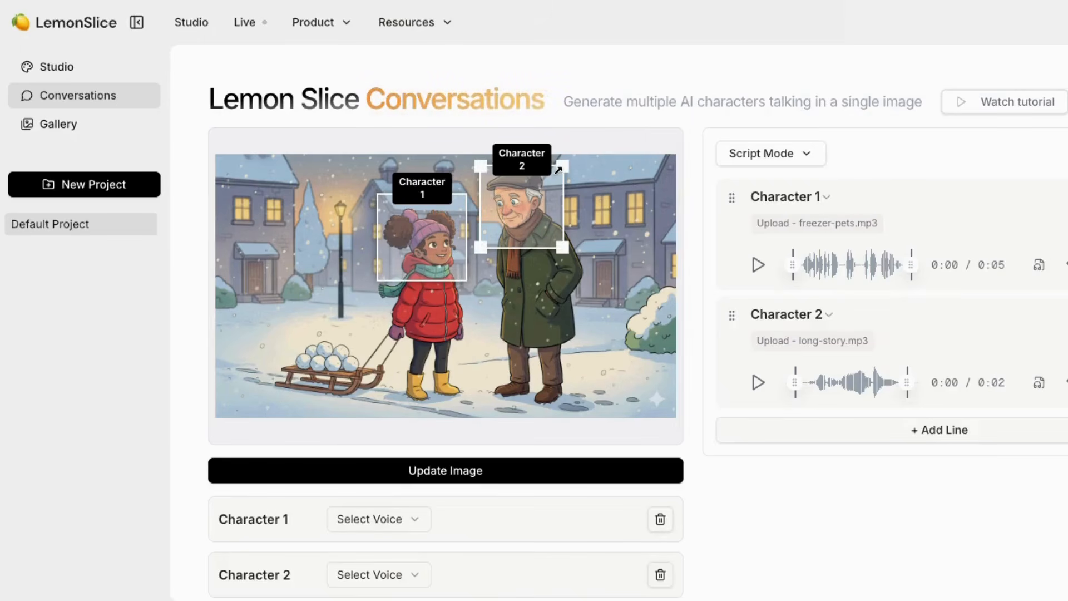
{"action": "left_click_drag", "start_coordinate": [561, 161], "coordinate": [560, 155]}
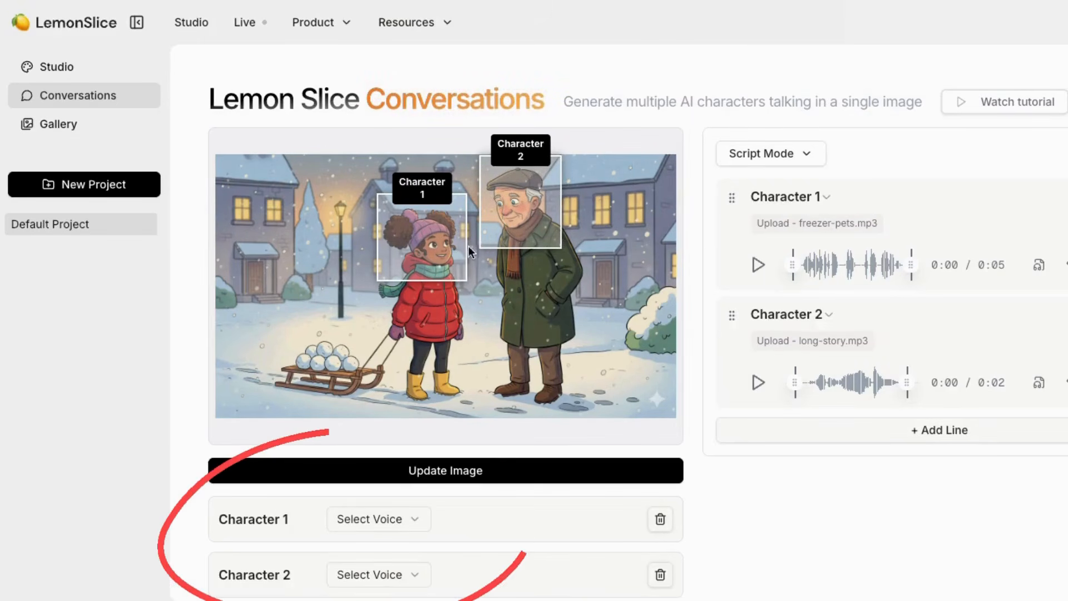
{"action": "left_click_drag", "start_coordinate": [481, 247], "coordinate": [476, 250]}
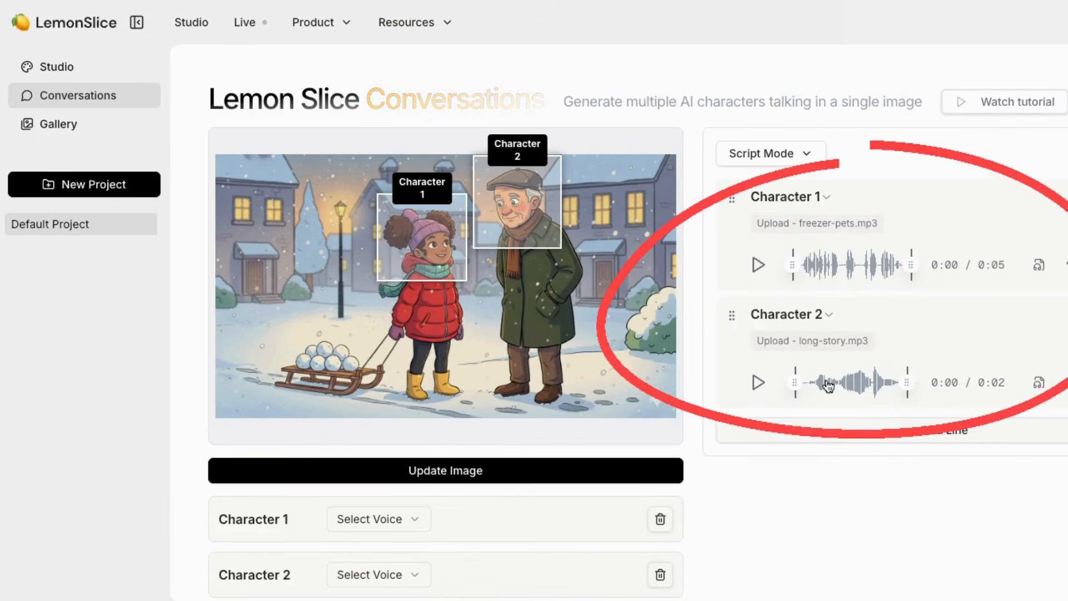
Step: Generate the talking video of the snowy street conversation
{"action": "scroll", "coordinate": [462, 412], "scroll_direction": "down", "scroll_amount": 7}
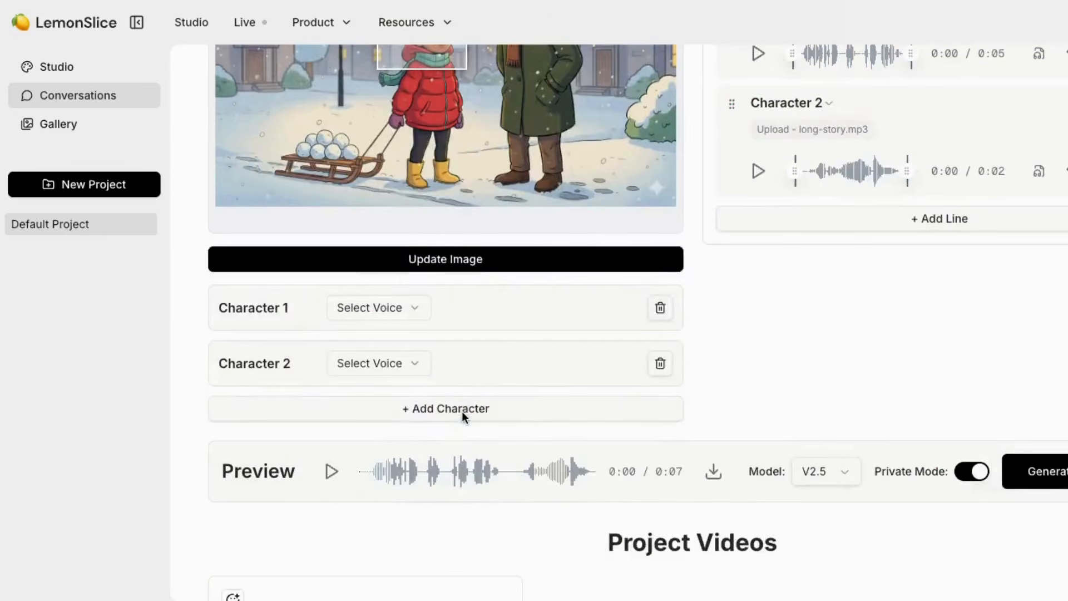
{"action": "scroll", "coordinate": [462, 415], "scroll_direction": "down", "scroll_amount": 1}
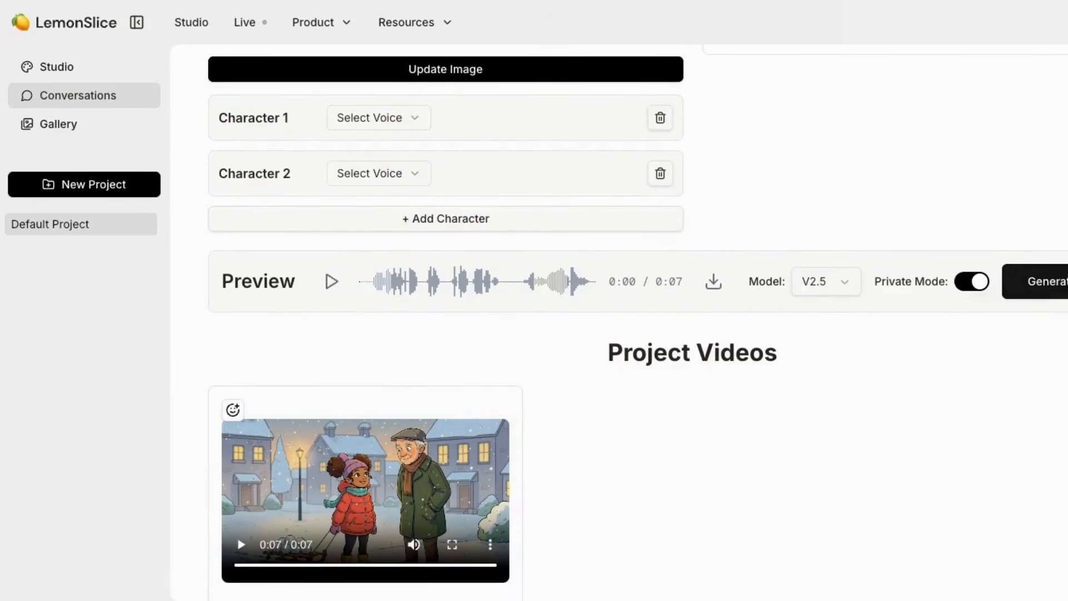
{"action": "left_click", "coordinate": [1062, 282]}
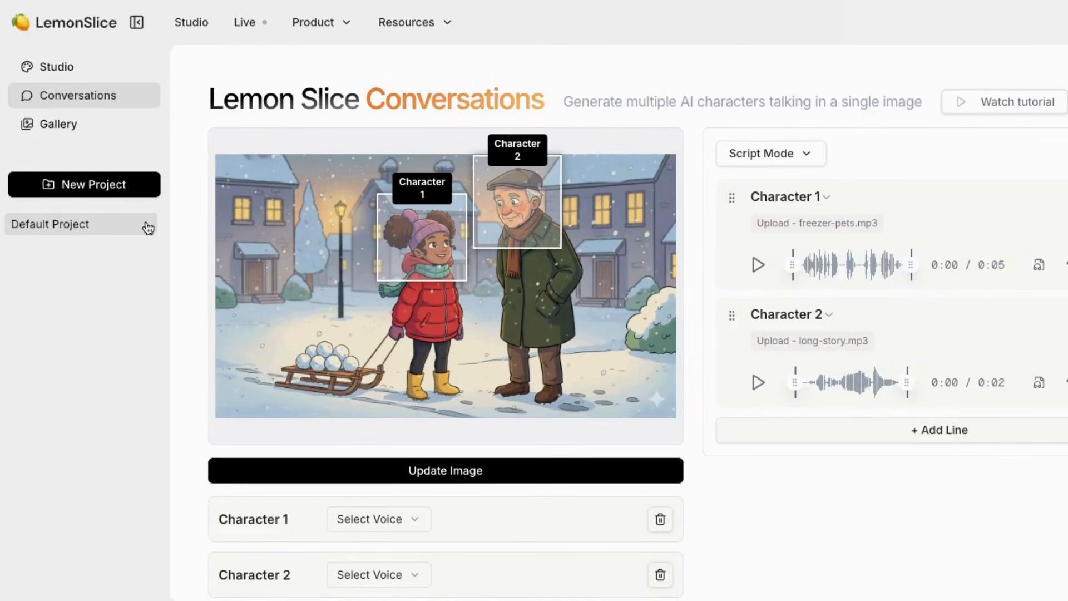
Step: Start a fresh conversation and upload the living room scene with the fireplace as its image
{"action": "left_click", "coordinate": [58, 96]}
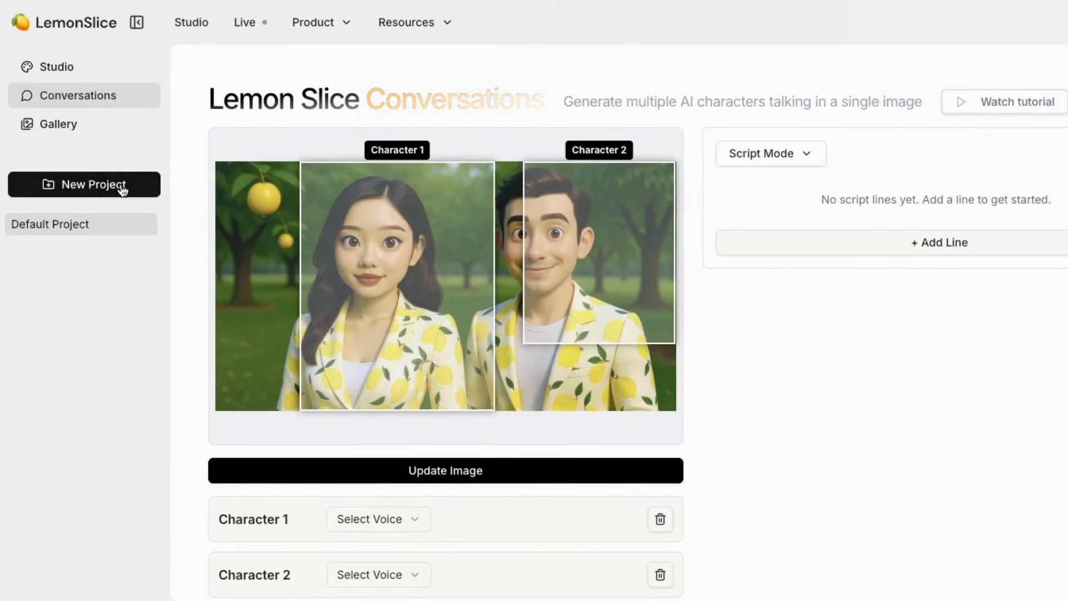
{"action": "left_click", "coordinate": [439, 470]}
{"action": "left_click", "coordinate": [372, 256]}
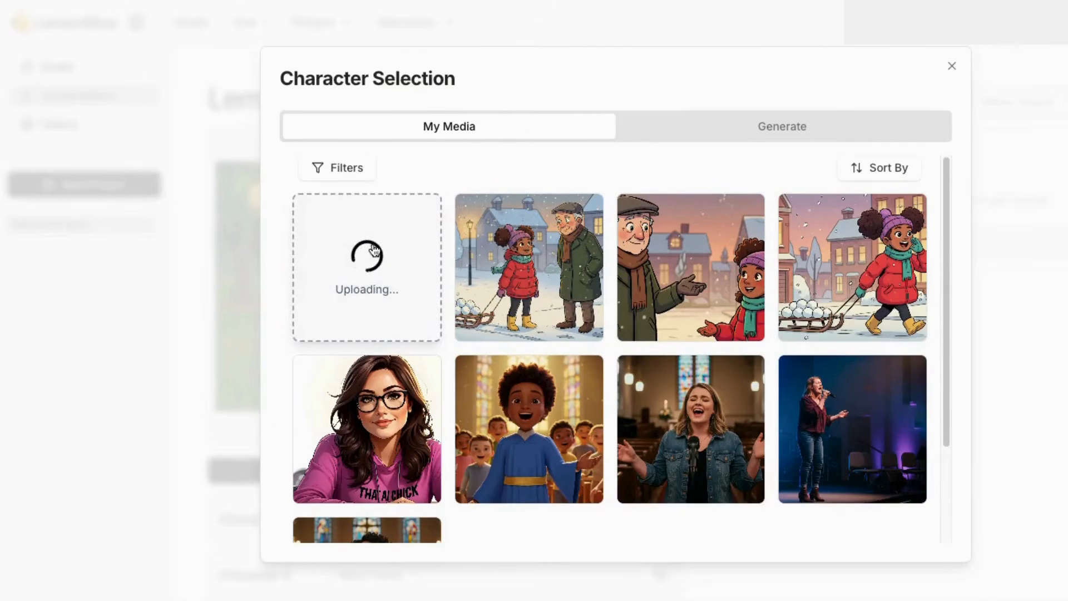
{"action": "left_click", "coordinate": [543, 281]}
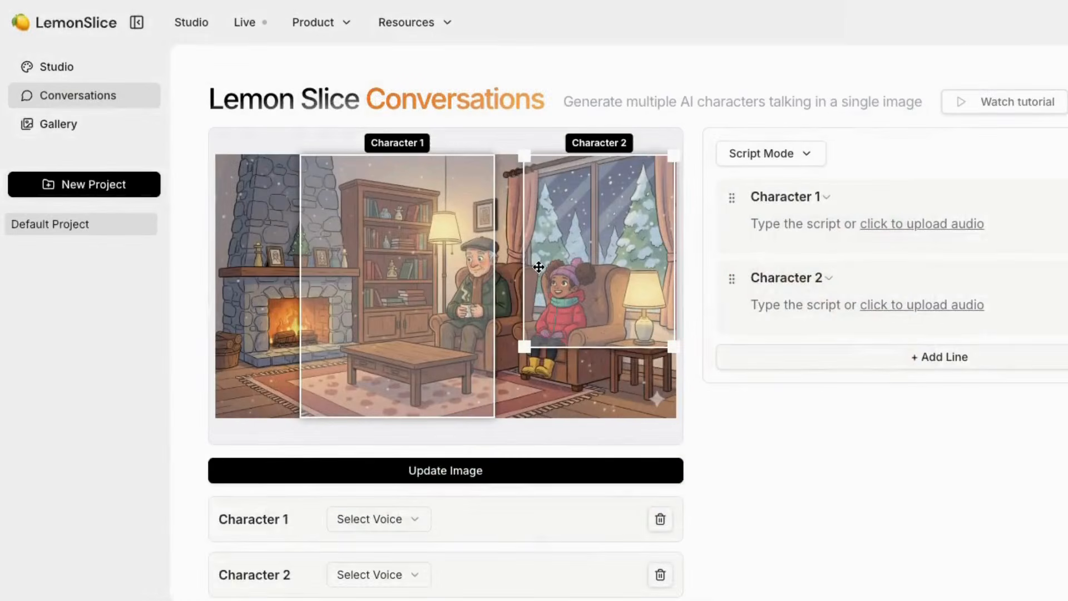
Step: Shrink both character boxes and place Character 1 over the seated old man and Character 2 over the seated girl
{"action": "left_click_drag", "start_coordinate": [498, 418], "coordinate": [378, 243]}
{"action": "left_click_drag", "start_coordinate": [672, 158], "coordinate": [598, 266]}
{"action": "left_click_drag", "start_coordinate": [568, 307], "coordinate": [475, 253]}
{"action": "left_click_drag", "start_coordinate": [330, 197], "coordinate": [373, 284]}
{"action": "left_click_drag", "start_coordinate": [470, 260], "coordinate": [568, 295]}
{"action": "left_click_drag", "start_coordinate": [383, 287], "coordinate": [479, 254]}
Step: Tighten the Character 1 box around the old man's head and the Character 2 box around the girl's head
{"action": "left_click_drag", "start_coordinate": [520, 303], "coordinate": [498, 276]}
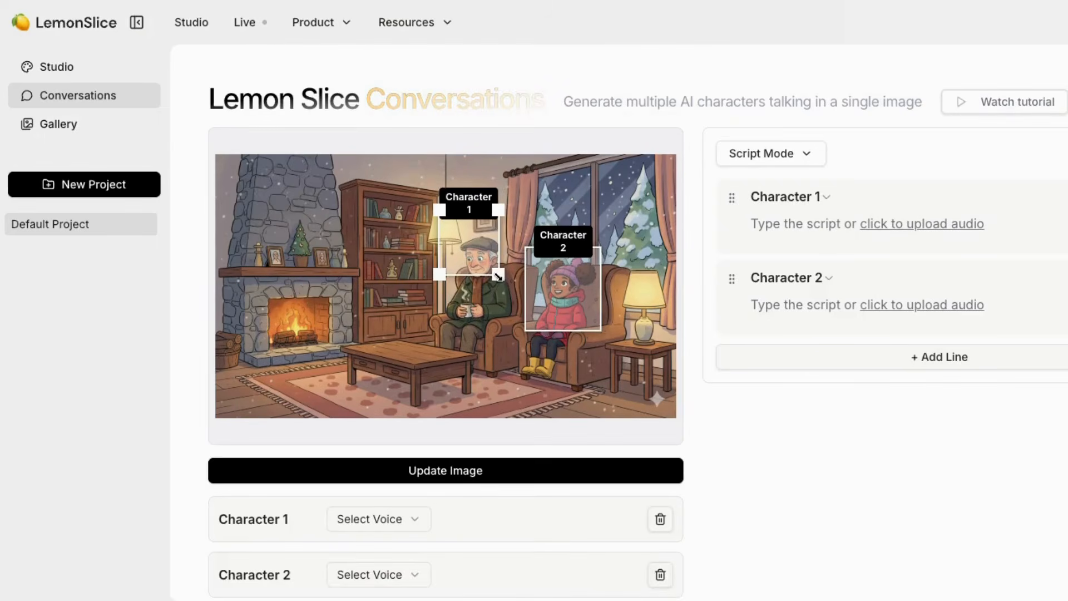
{"action": "left_click_drag", "start_coordinate": [472, 238], "coordinate": [483, 253]}
{"action": "left_click_drag", "start_coordinate": [450, 290], "coordinate": [458, 284]}
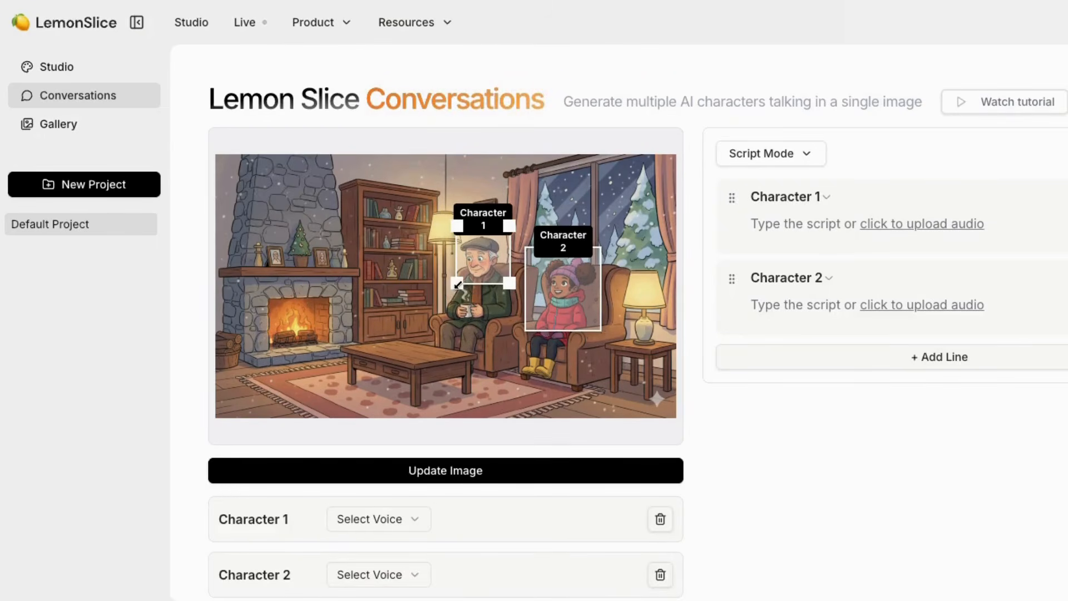
{"action": "left_click_drag", "start_coordinate": [601, 329], "coordinate": [601, 309]}
{"action": "left_click_drag", "start_coordinate": [567, 302], "coordinate": [573, 302]}
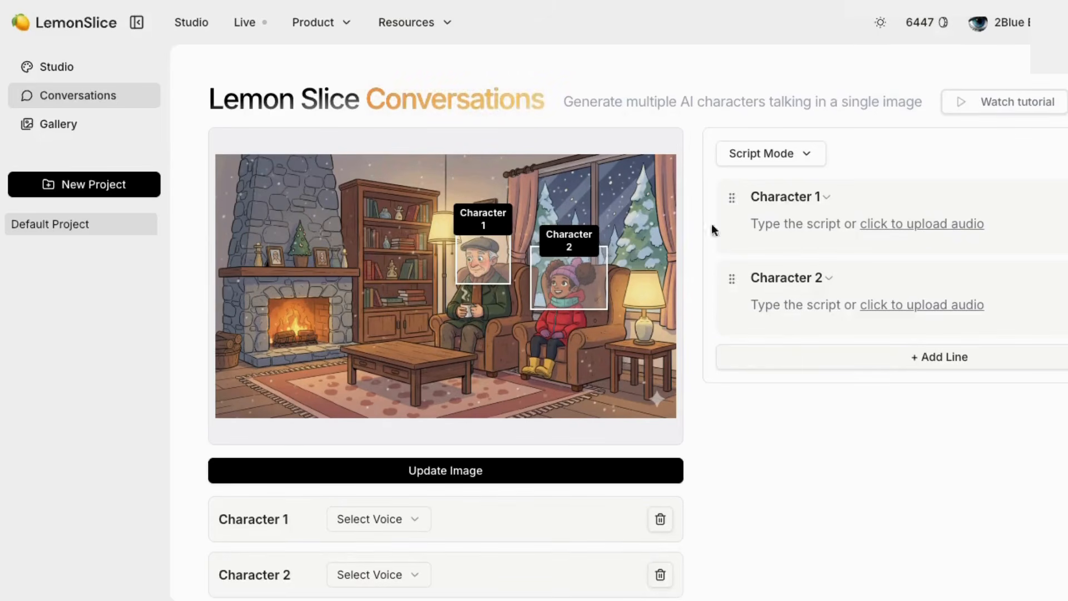
Step: Upload never.mp3 from Downloads and assign it as the audio of the Character 1 line
{"action": "left_click", "coordinate": [912, 223]}
{"action": "left_click", "coordinate": [894, 153]}
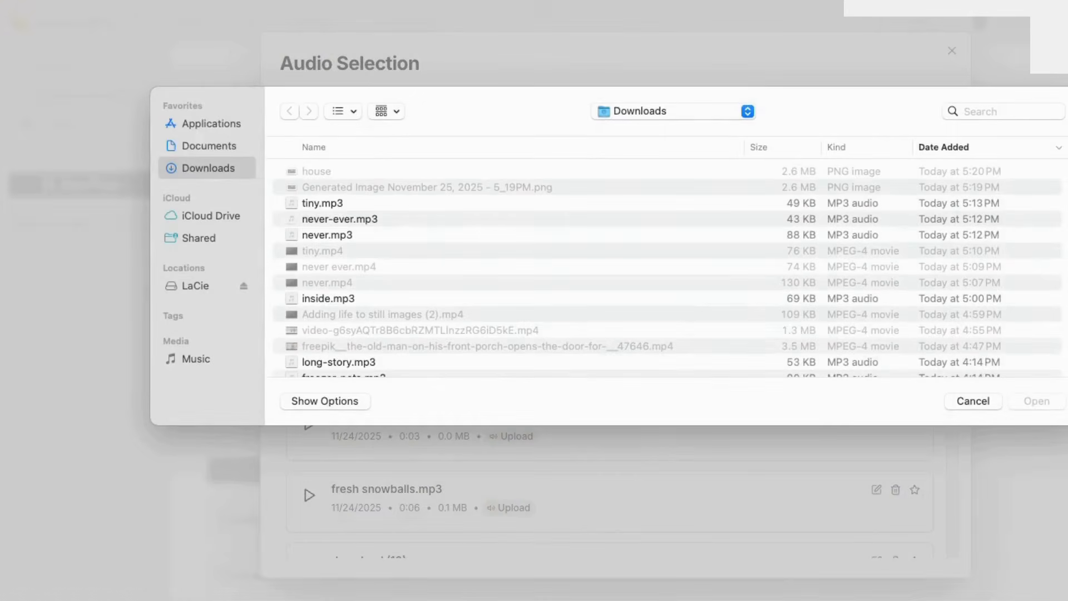
{"action": "left_click", "coordinate": [339, 235]}
{"action": "left_click", "coordinate": [1035, 401]}
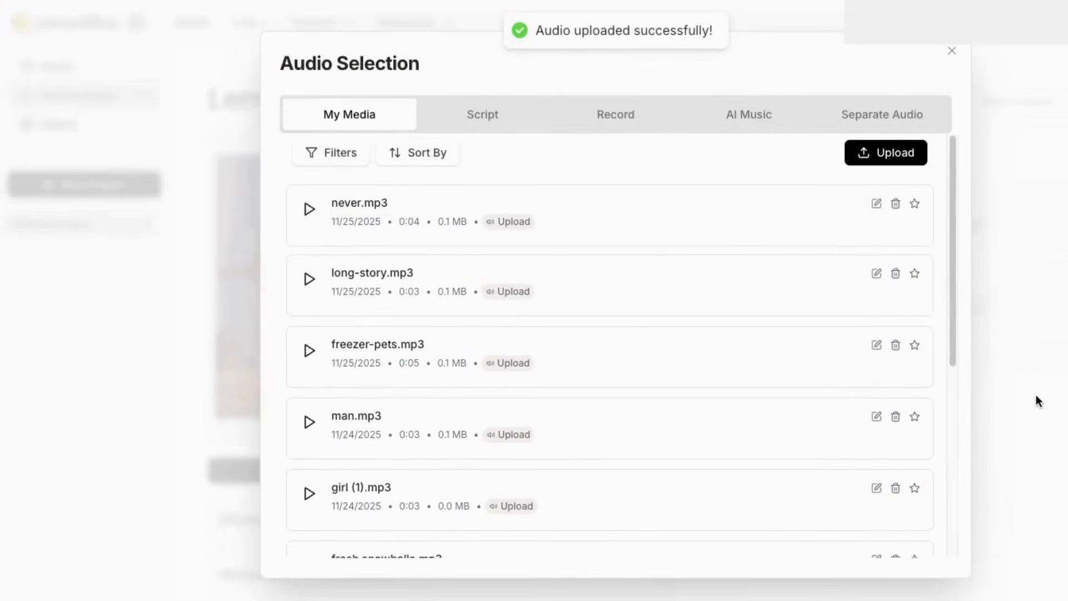
{"action": "left_click", "coordinate": [618, 234]}
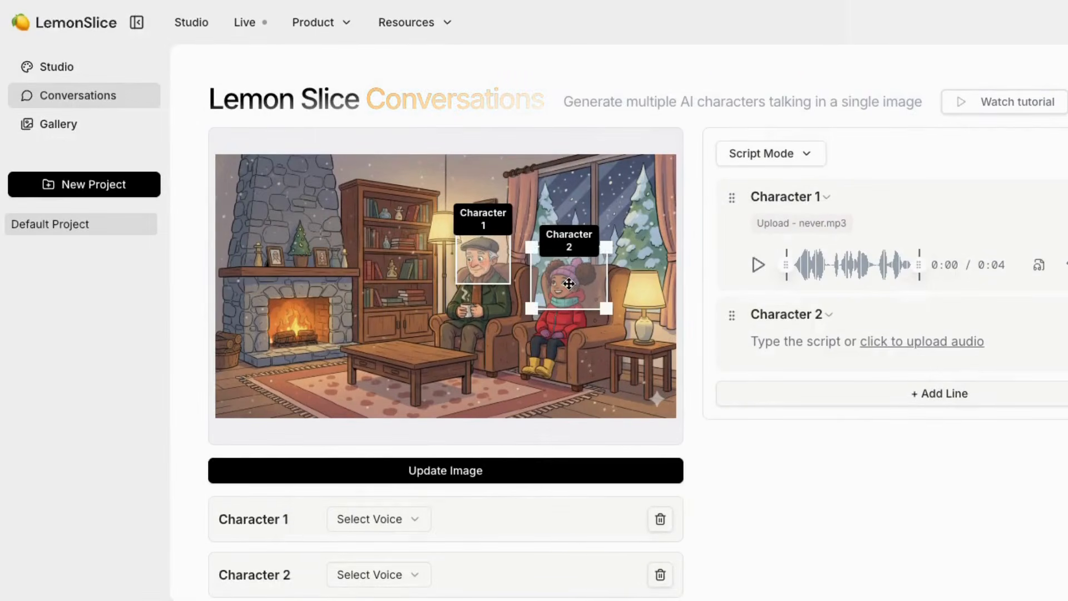
Step: Upload never-ever.mp3 from Downloads and assign it as the audio of the Character 2 line
{"action": "left_click", "coordinate": [953, 341]}
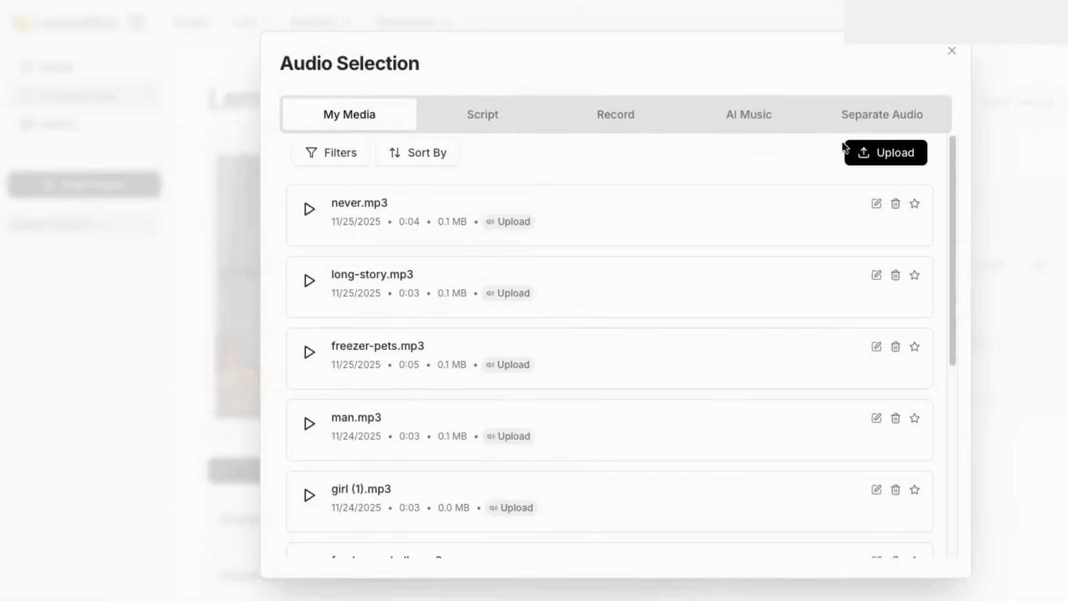
{"action": "left_click", "coordinate": [890, 152]}
{"action": "left_click", "coordinate": [349, 218]}
{"action": "left_click", "coordinate": [1036, 399]}
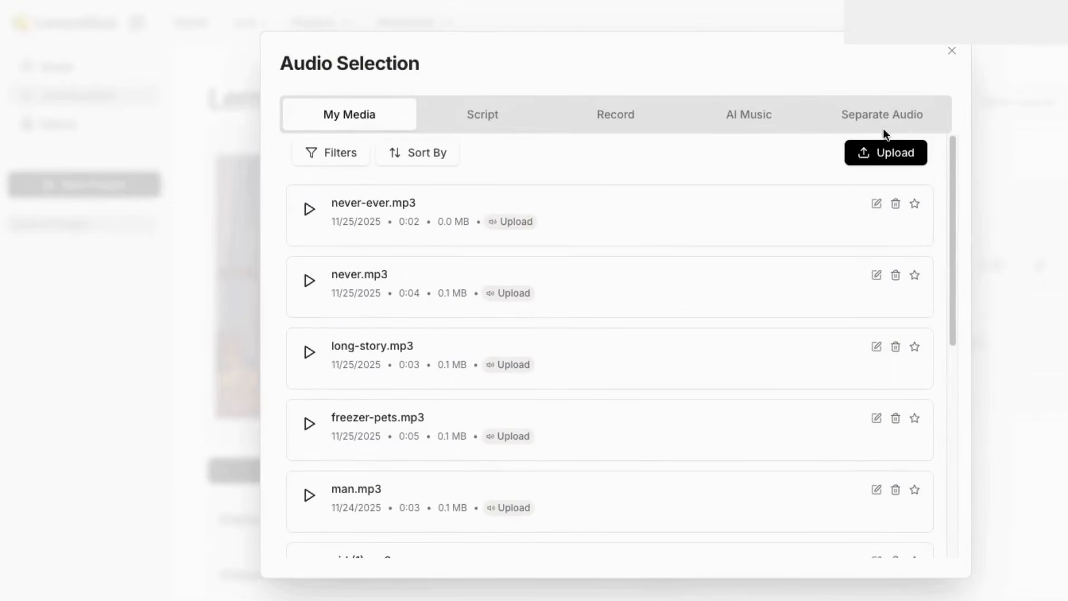
{"action": "left_click", "coordinate": [591, 231]}
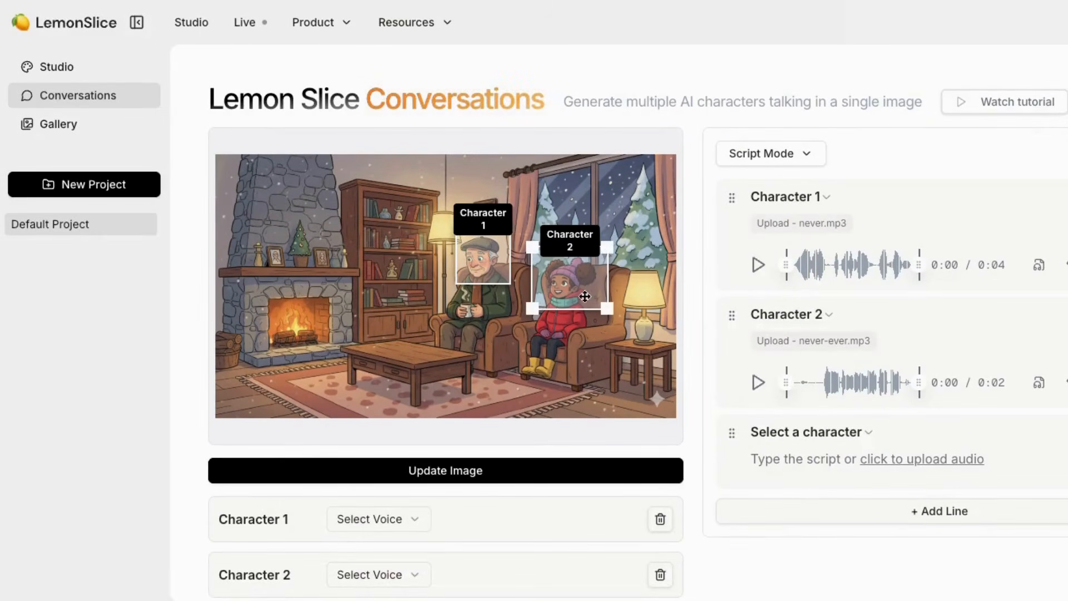
Step: Generate the talking video of the living room conversation and view it among the project videos
{"action": "scroll", "coordinate": [704, 510], "scroll_direction": "down", "scroll_amount": 3}
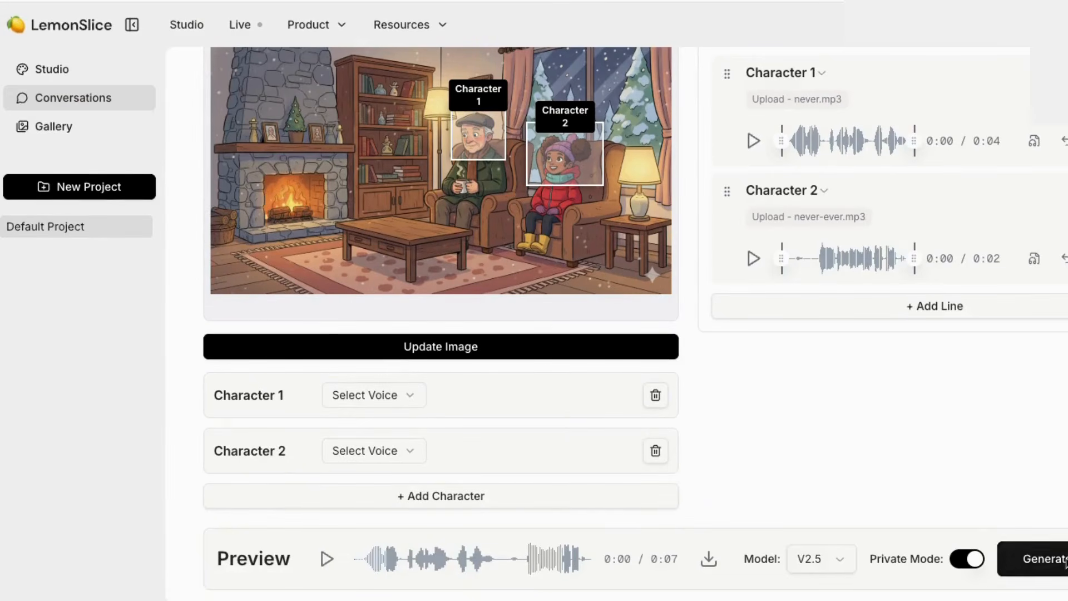
{"action": "left_click", "coordinate": [1048, 558]}
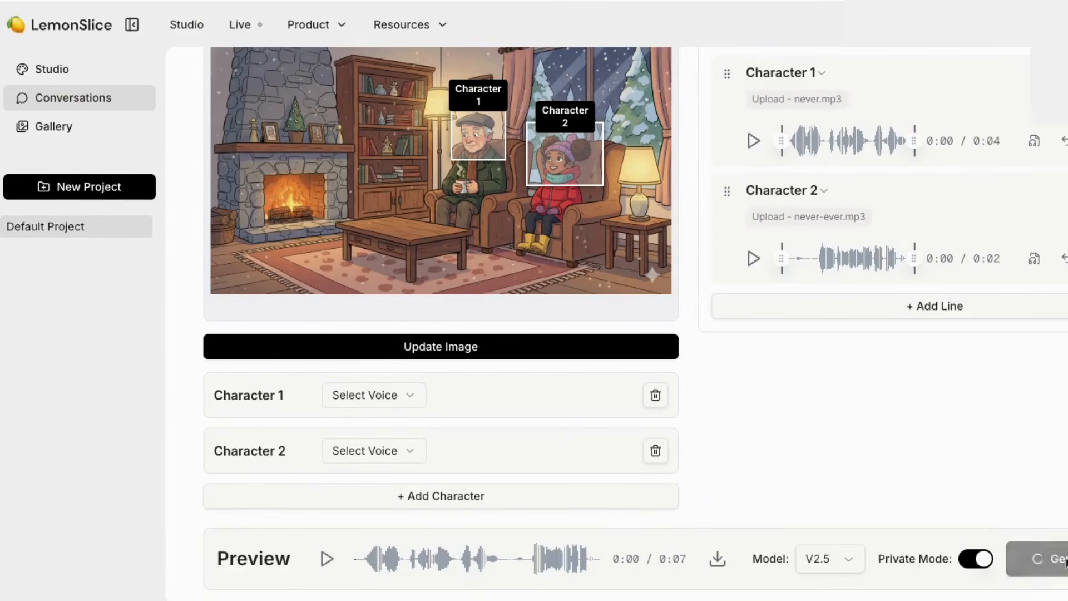
{"action": "scroll", "coordinate": [677, 512], "scroll_direction": "down", "scroll_amount": 6}
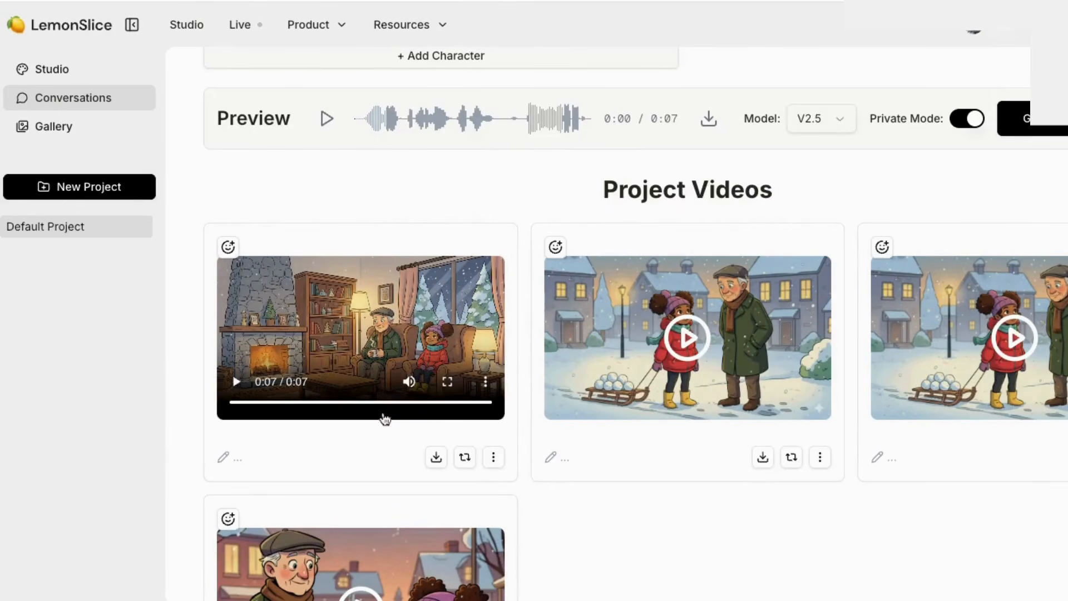
Step: Download the finished living room conversation video and return to the conversation setup
{"action": "left_click", "coordinate": [485, 381]}
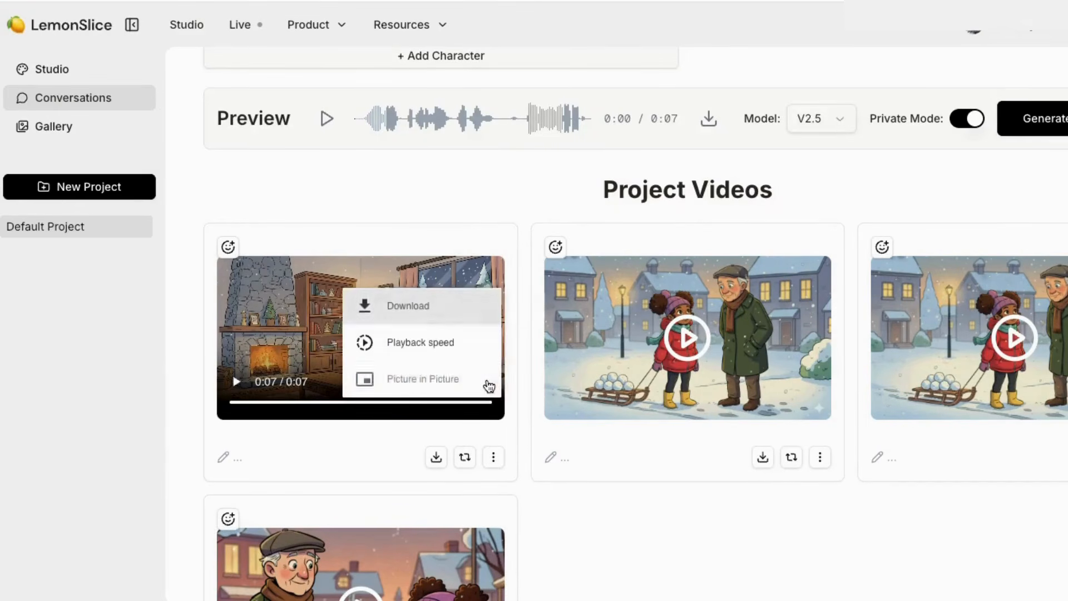
{"action": "left_click", "coordinate": [382, 309]}
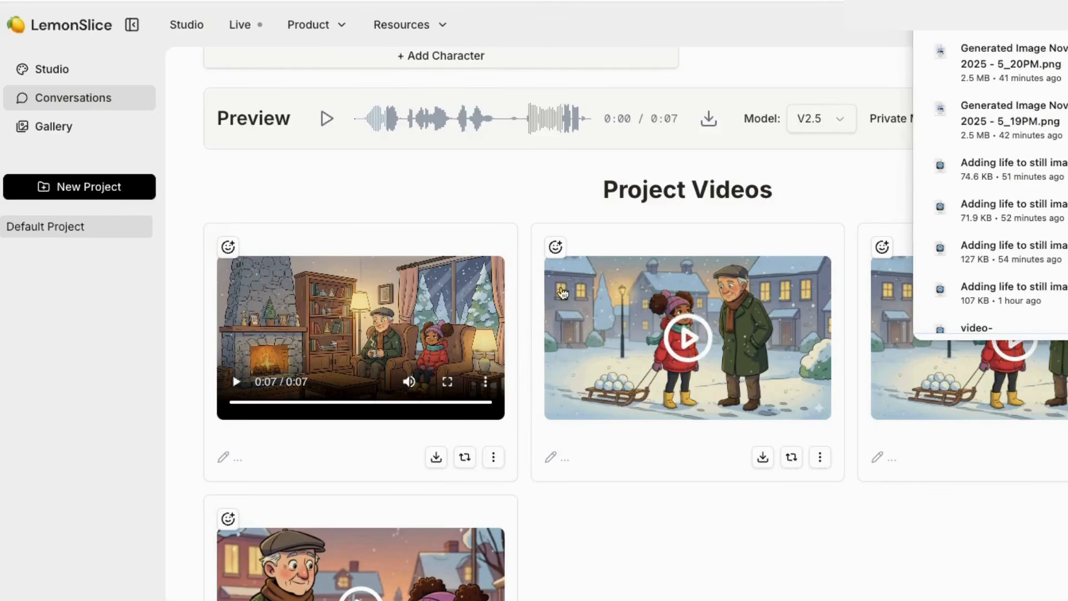
{"action": "scroll", "coordinate": [376, 218], "scroll_direction": "up", "scroll_amount": 10}
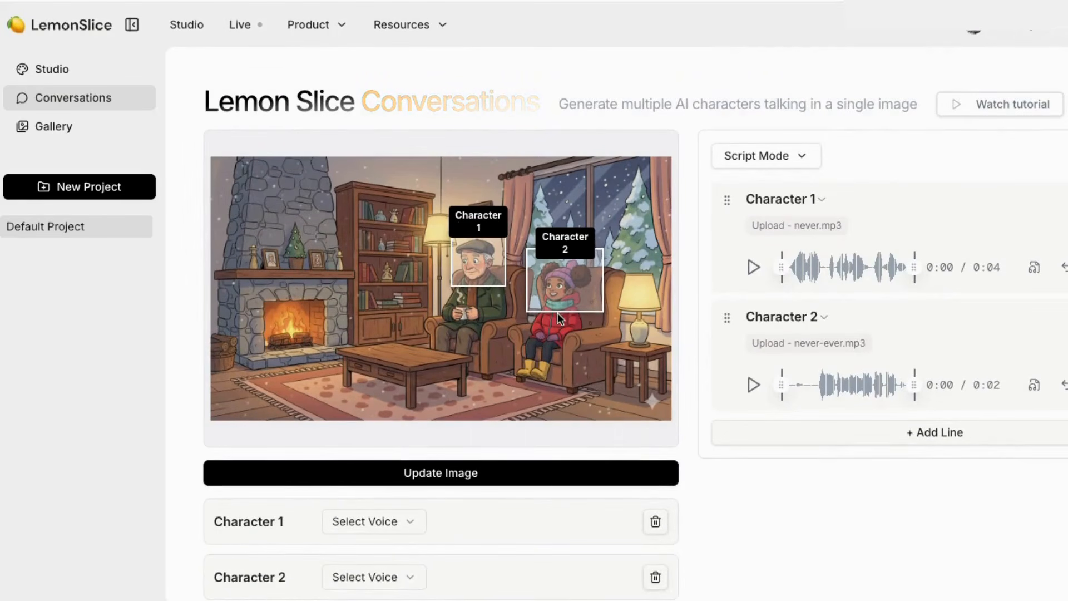
Step: Open the LemonSlice Studio and play the sample video of the singer in the blue choir robe
{"action": "left_click_drag", "start_coordinate": [805, 104], "coordinate": [919, 103]}
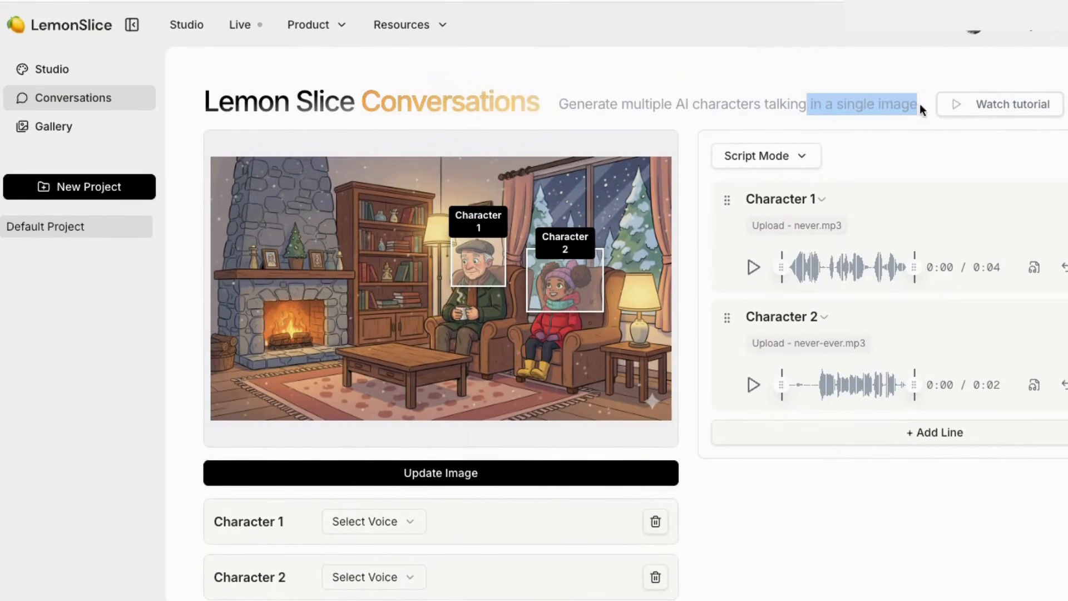
{"action": "left_click", "coordinate": [51, 70]}
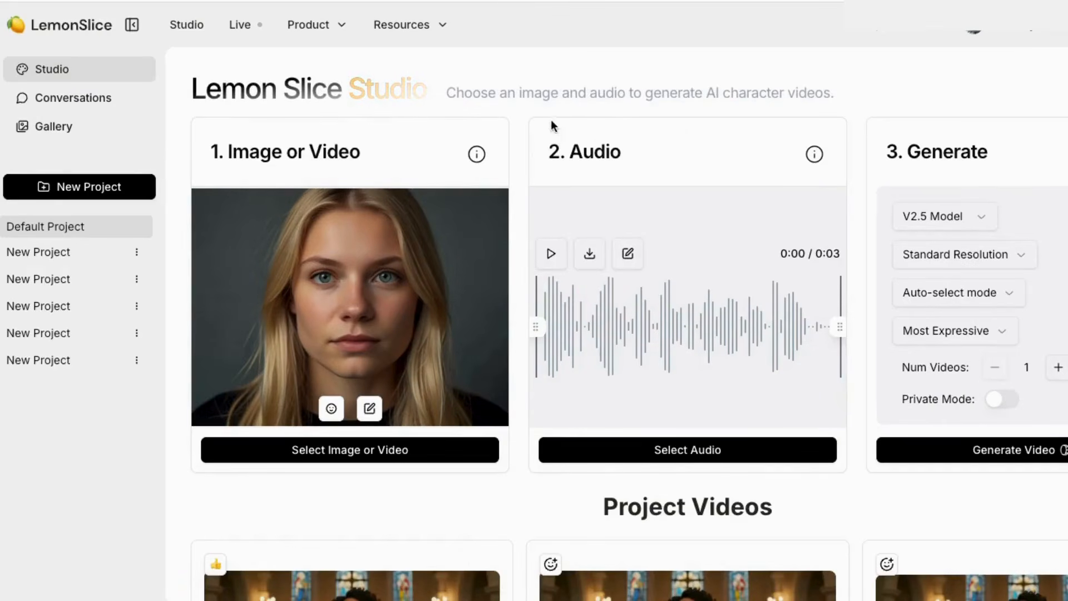
{"action": "left_click_drag", "start_coordinate": [809, 95], "coordinate": [834, 94]}
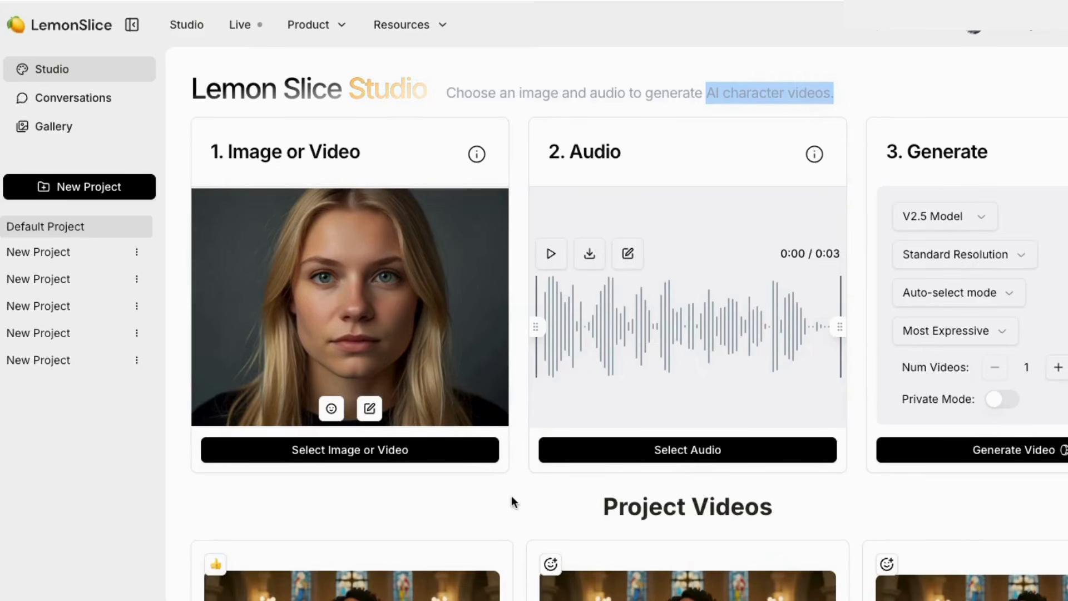
{"action": "scroll", "coordinate": [510, 501], "scroll_direction": "down", "scroll_amount": 3}
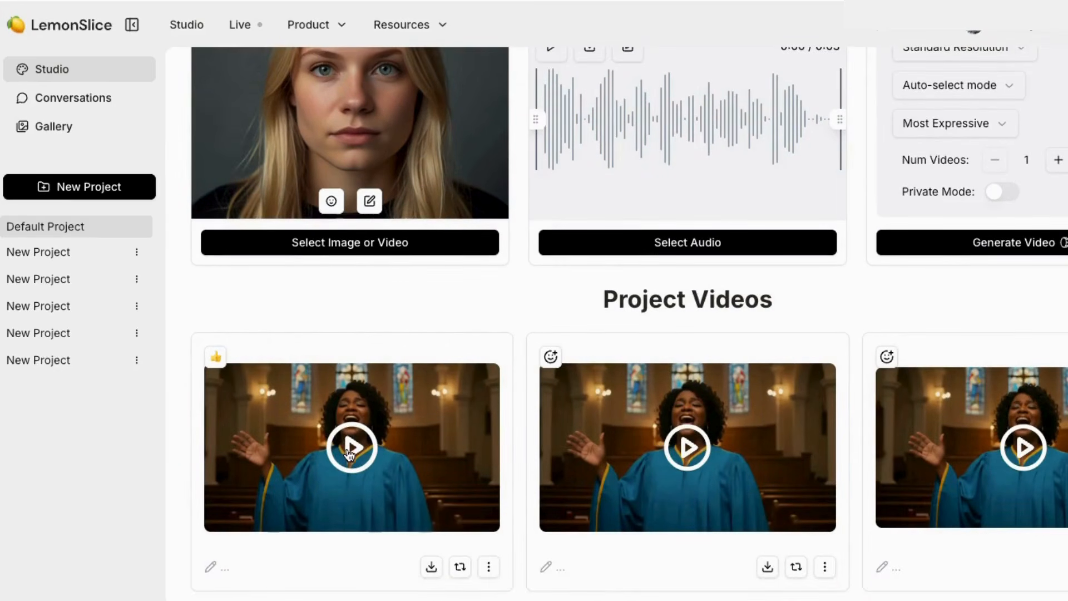
{"action": "left_click", "coordinate": [307, 506]}
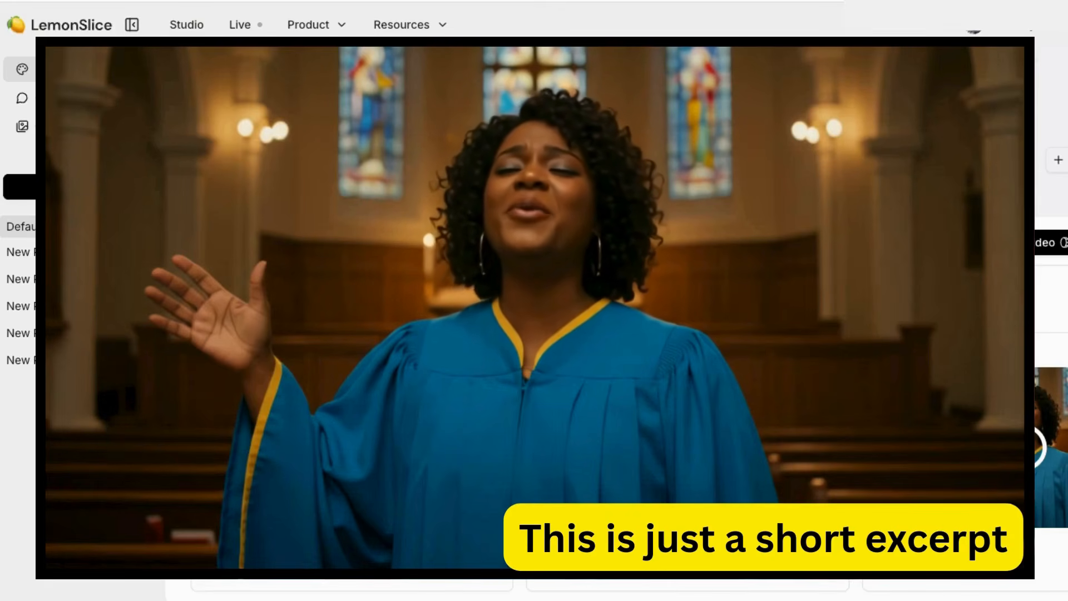
Step: Return to Conversations and look through the finished talking videos among the project videos
{"action": "scroll", "coordinate": [611, 334], "scroll_direction": "up", "scroll_amount": 4}
{"action": "left_click", "coordinate": [61, 97]}
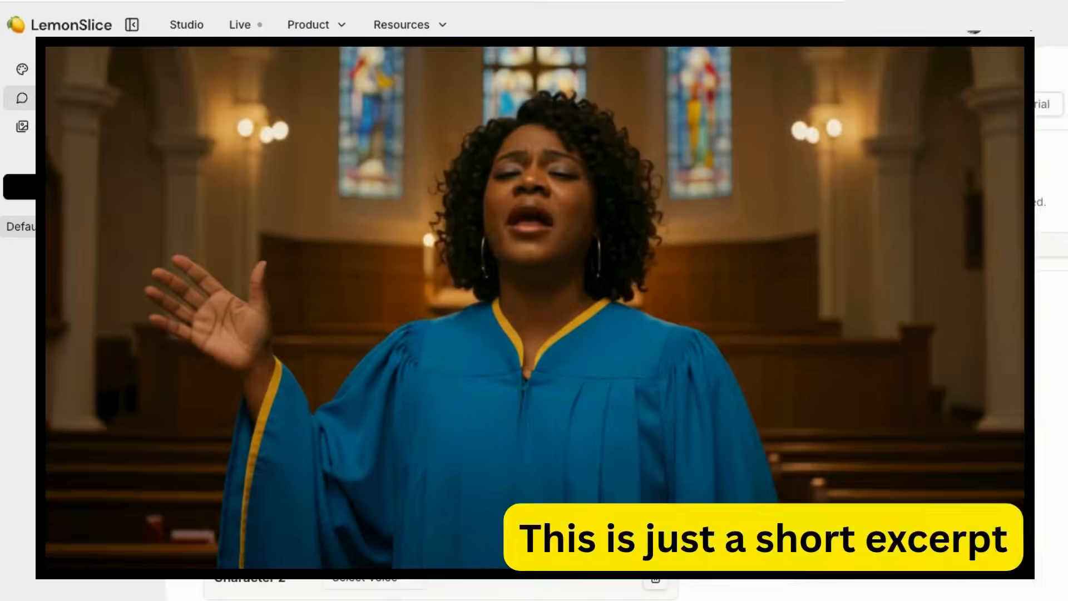
{"action": "scroll", "coordinate": [792, 470], "scroll_direction": "down", "scroll_amount": 10}
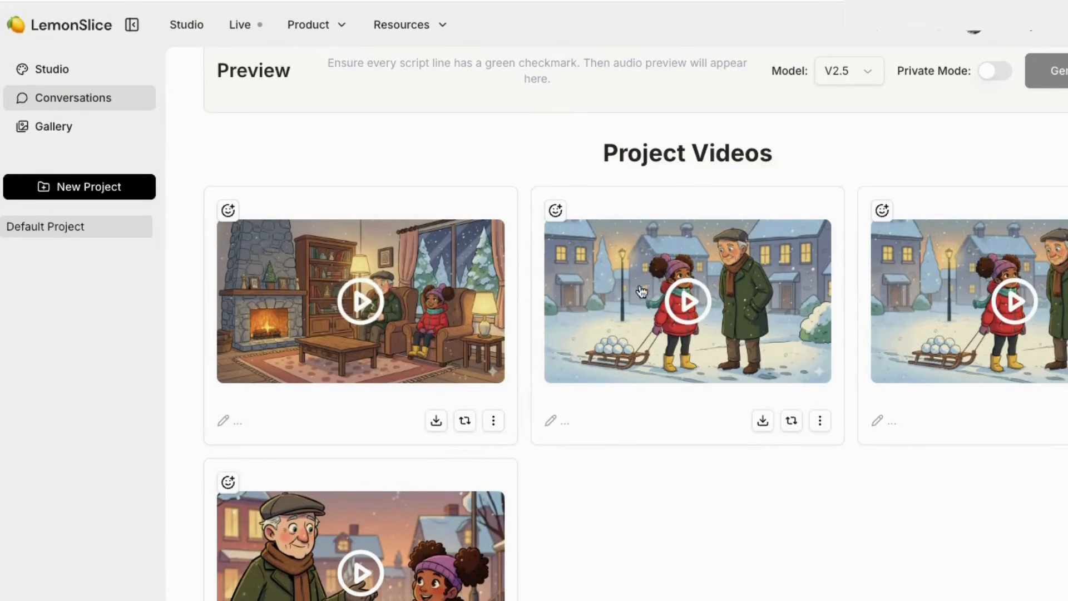
{"action": "scroll", "coordinate": [529, 300], "scroll_direction": "up", "scroll_amount": 1}
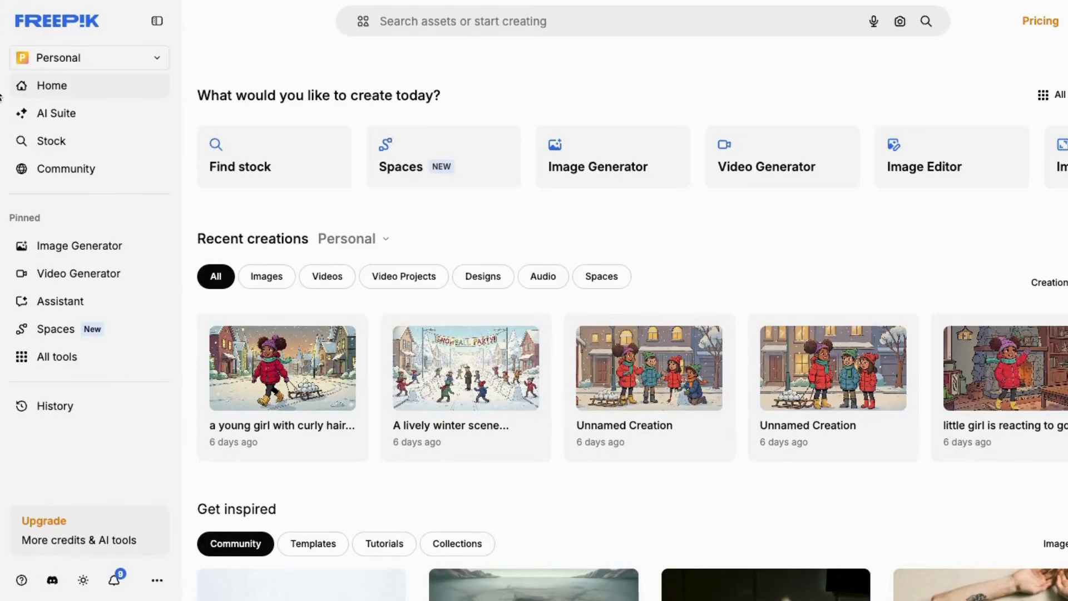
Step: Switch to Freepik and look over the AI Suite's creative tools, recent creations and templates
{"action": "left_click", "coordinate": [56, 114]}
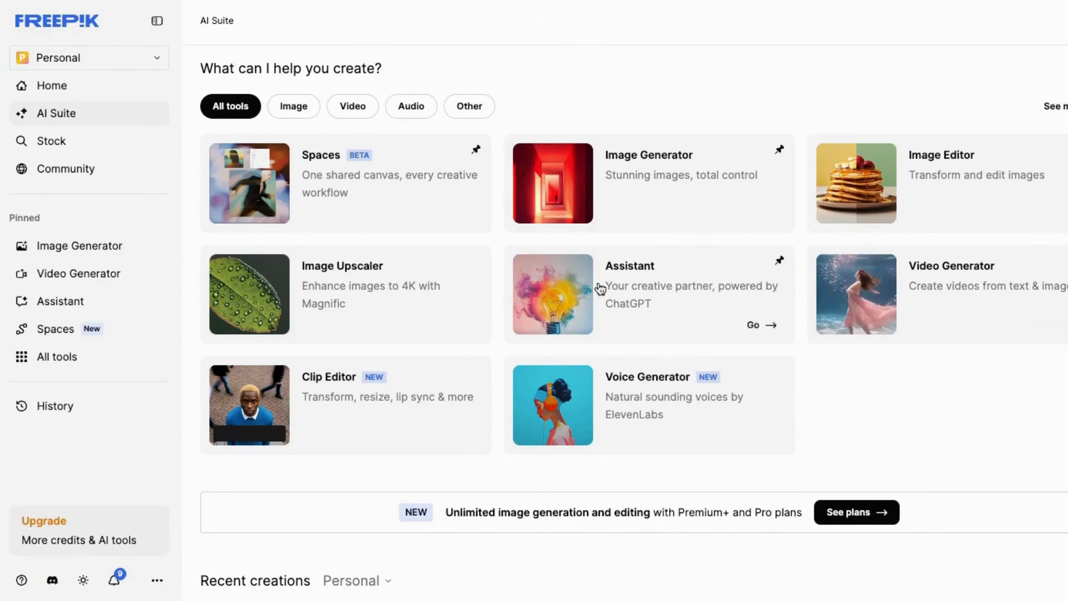
{"action": "scroll", "coordinate": [234, 445], "scroll_direction": "down", "scroll_amount": 7}
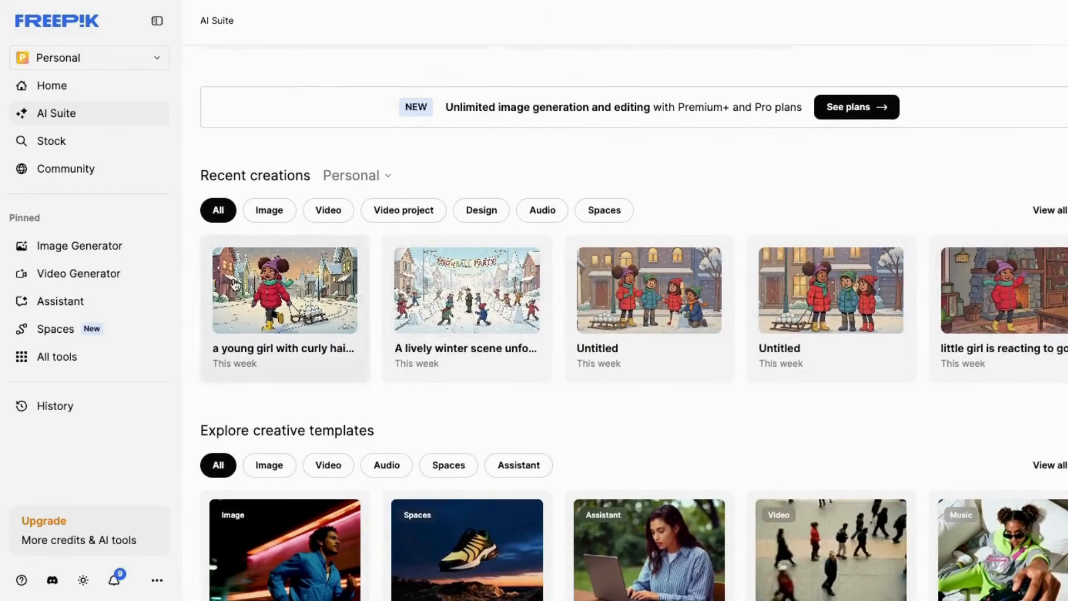
{"action": "scroll", "coordinate": [292, 501], "scroll_direction": "down", "scroll_amount": 4}
{"action": "scroll", "coordinate": [292, 500], "scroll_direction": "up", "scroll_amount": 11}
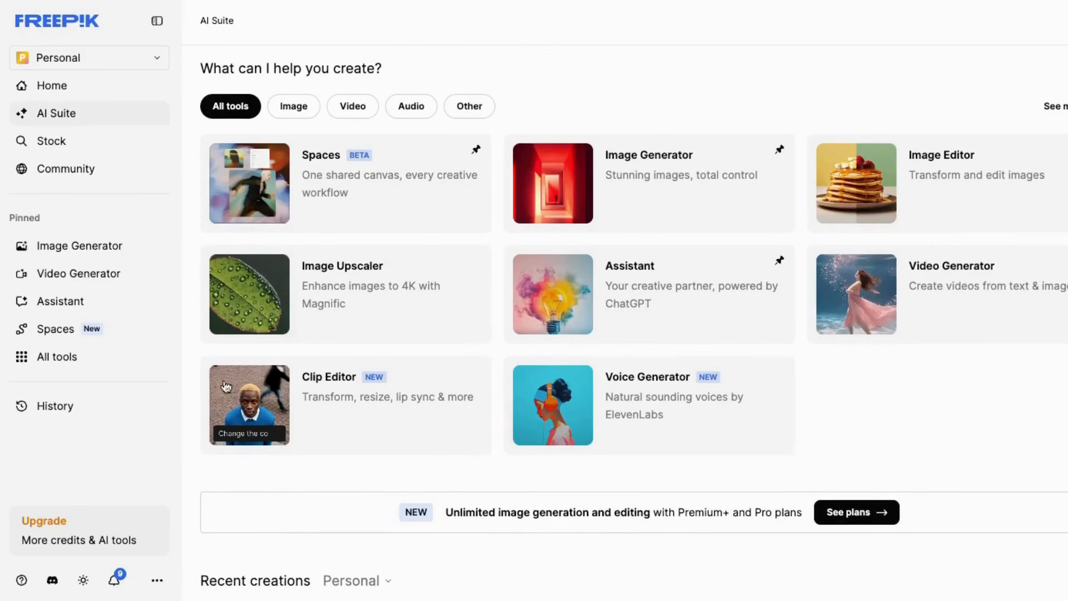
Step: Examine the models available for image generation, including the Flux variants, without changing the current one
{"action": "left_click", "coordinate": [63, 279]}
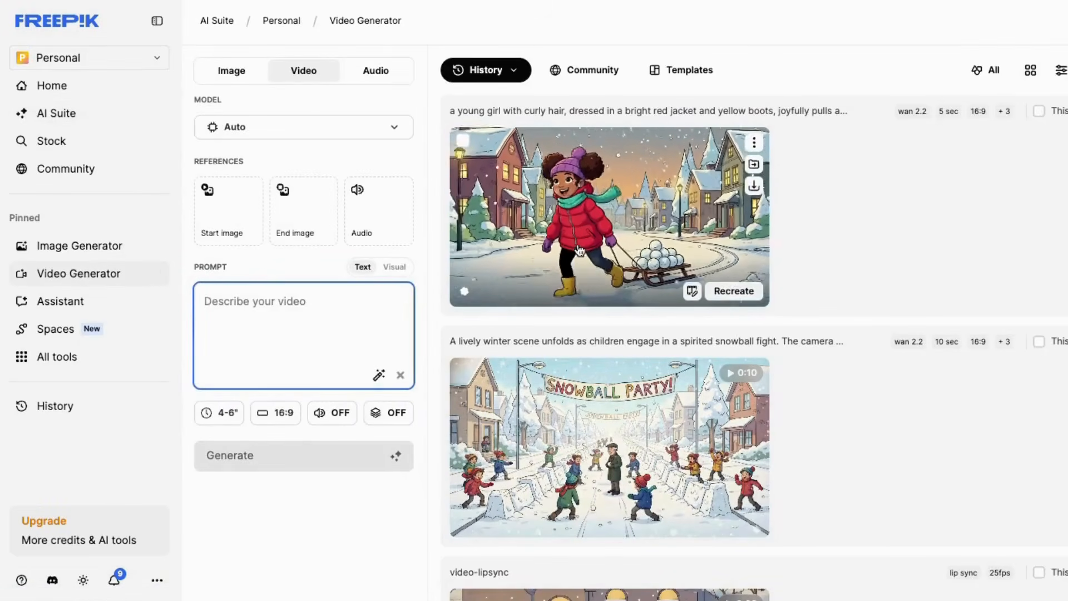
{"action": "left_click", "coordinate": [225, 81]}
{"action": "left_click", "coordinate": [296, 138]}
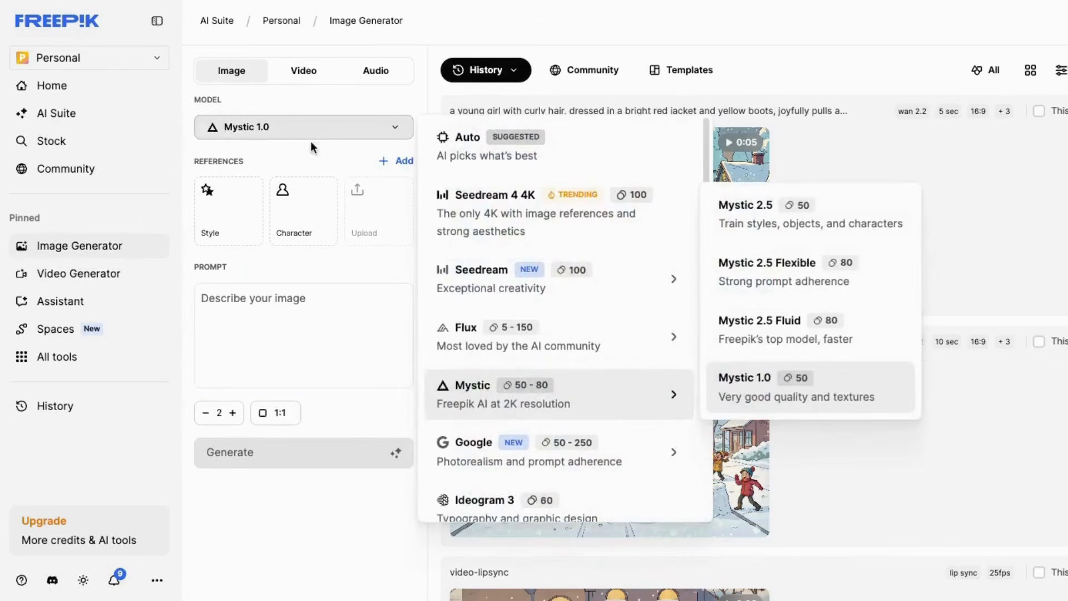
{"action": "scroll", "coordinate": [543, 247], "scroll_direction": "down", "scroll_amount": 3}
{"action": "scroll", "coordinate": [543, 248], "scroll_direction": "down", "scroll_amount": 1}
{"action": "scroll", "coordinate": [518, 222], "scroll_direction": "up", "scroll_amount": 5}
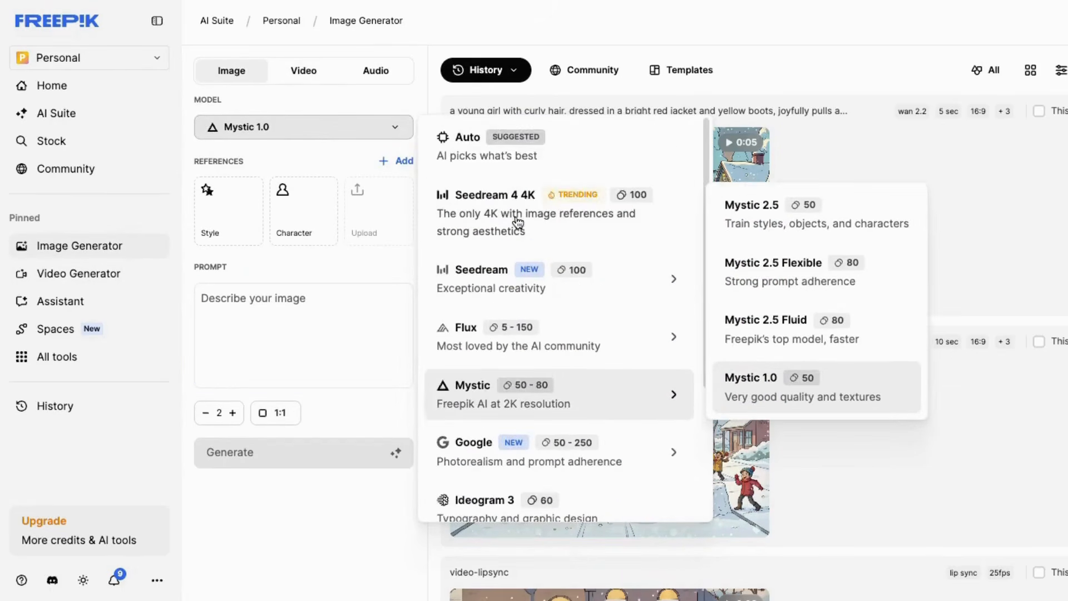
{"action": "mouse_move", "coordinate": [630, 348]}
{"action": "scroll", "coordinate": [819, 381], "scroll_direction": "down", "scroll_amount": 2}
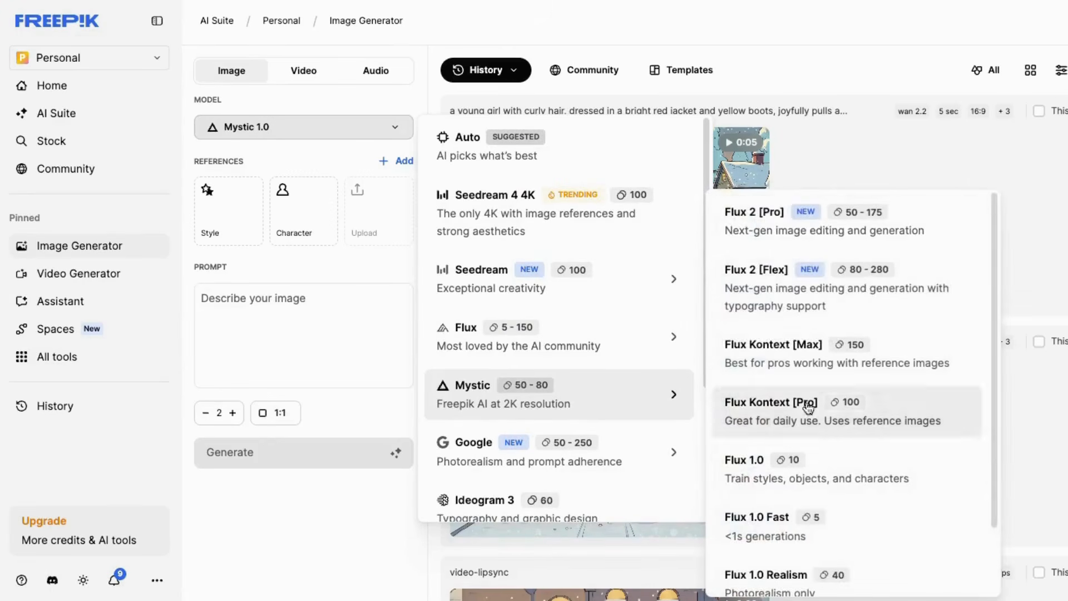
{"action": "scroll", "coordinate": [550, 443], "scroll_direction": "down", "scroll_amount": 5}
{"action": "left_click", "coordinate": [285, 155]}
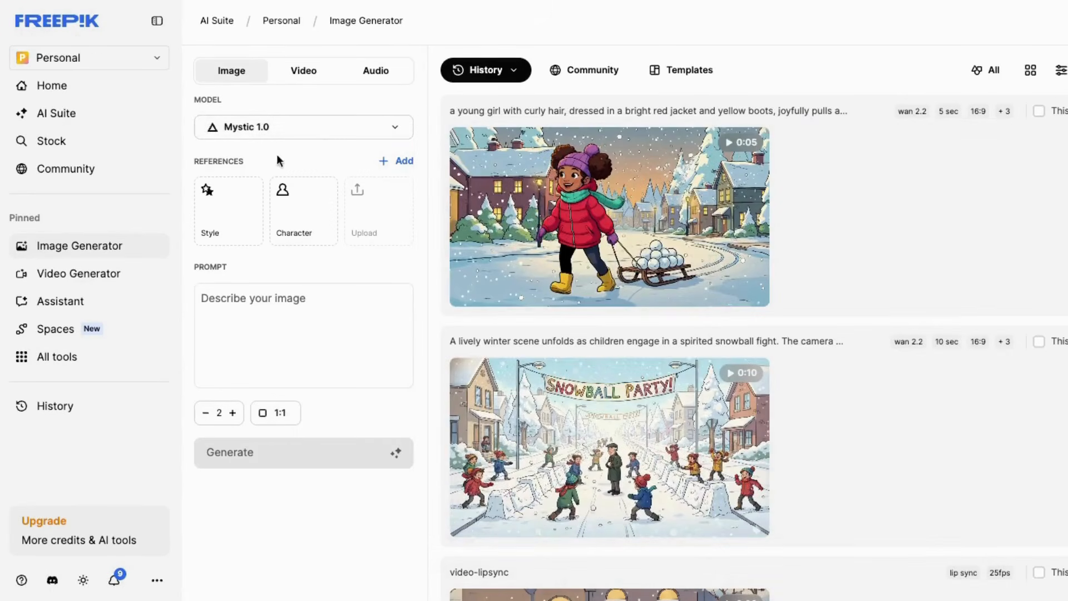
Step: Examine the full list of models available for video generation and leave the selection as it is
{"action": "left_click", "coordinate": [301, 78]}
{"action": "left_click", "coordinate": [257, 131]}
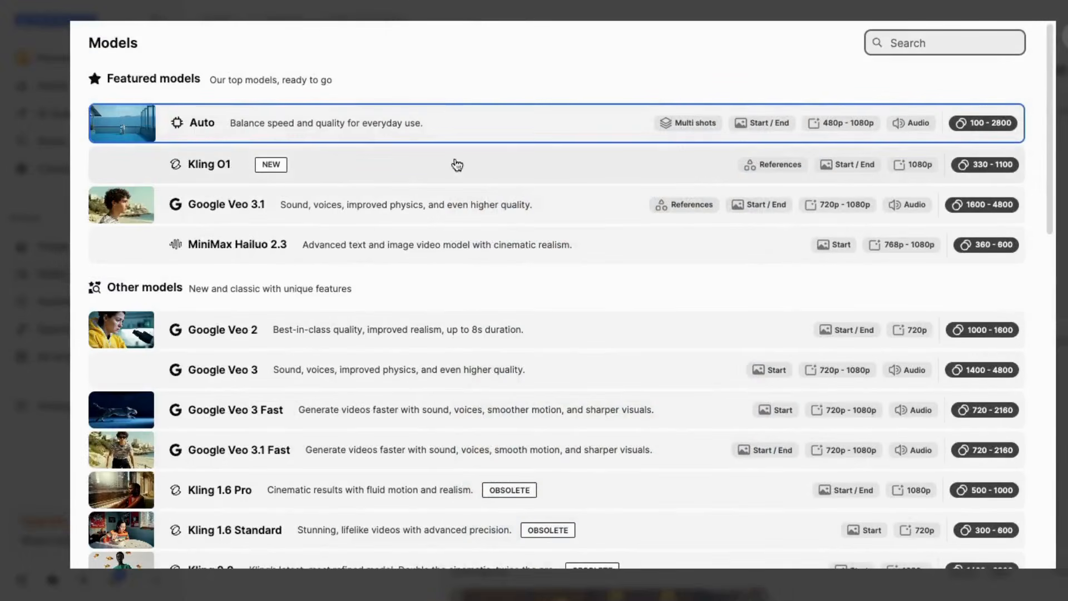
{"action": "scroll", "coordinate": [475, 231], "scroll_direction": "down", "scroll_amount": 3}
{"action": "scroll", "coordinate": [472, 231], "scroll_direction": "down", "scroll_amount": 10}
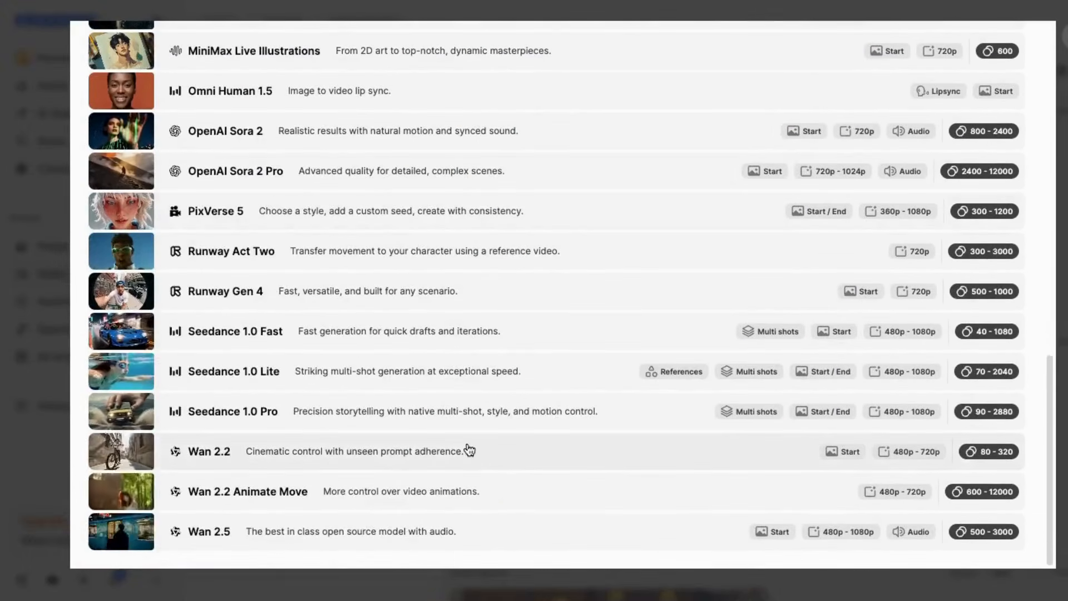
{"action": "scroll", "coordinate": [469, 448], "scroll_direction": "up", "scroll_amount": 2}
{"action": "scroll", "coordinate": [469, 449], "scroll_direction": "up", "scroll_amount": 10}
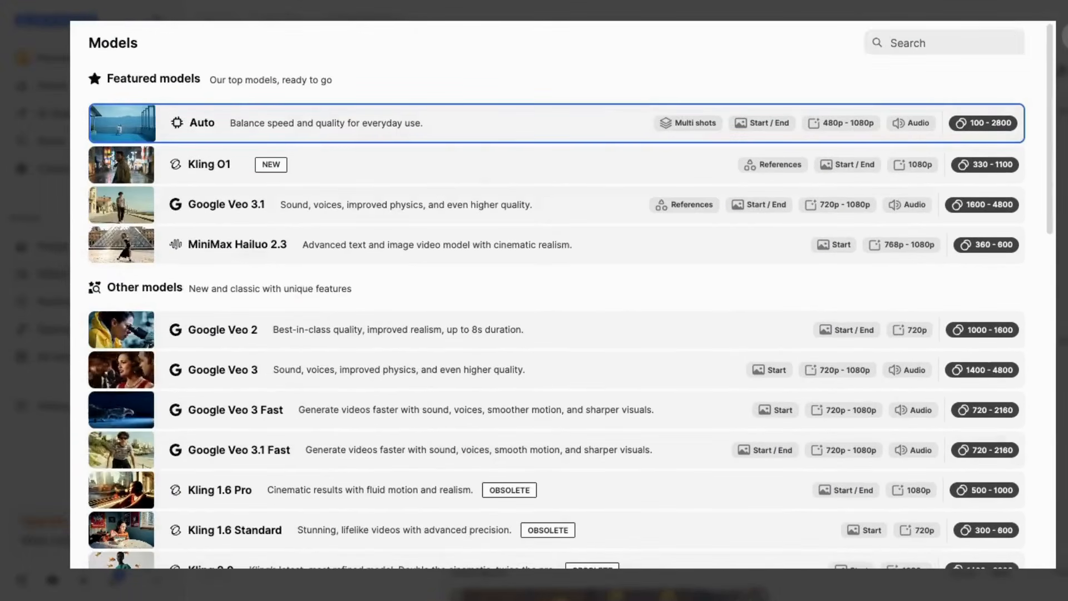
{"action": "key", "text": "Escape"}
Step: Check the music generation models and return to video generation
{"action": "left_click", "coordinate": [367, 72]}
{"action": "left_click", "coordinate": [283, 169]}
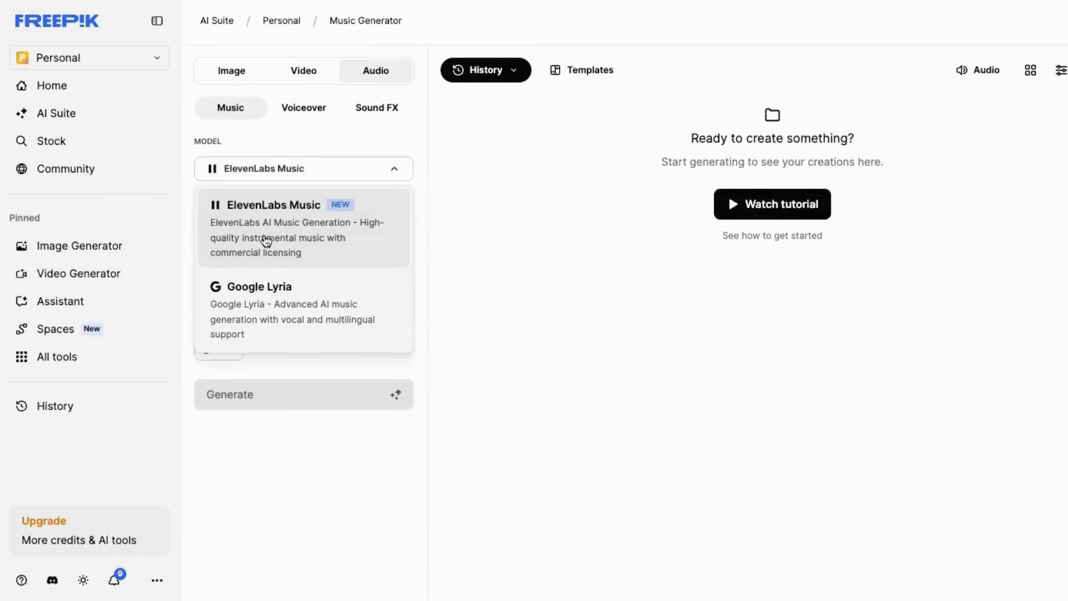
{"action": "left_click", "coordinate": [301, 74]}
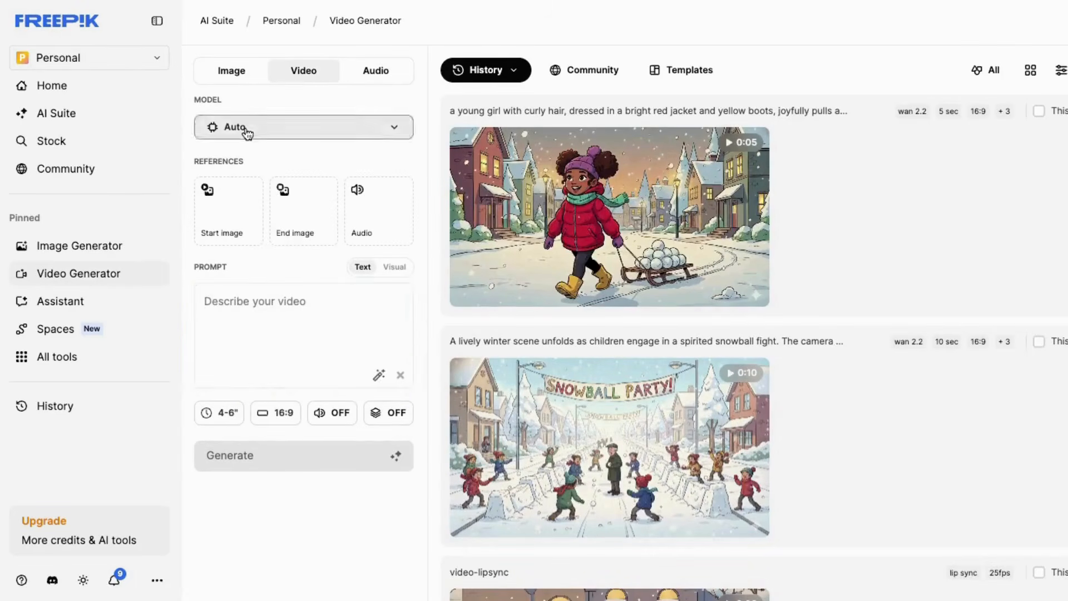
Step: Look through the video models and their credit costs and select Wan 2.2
{"action": "left_click", "coordinate": [243, 133]}
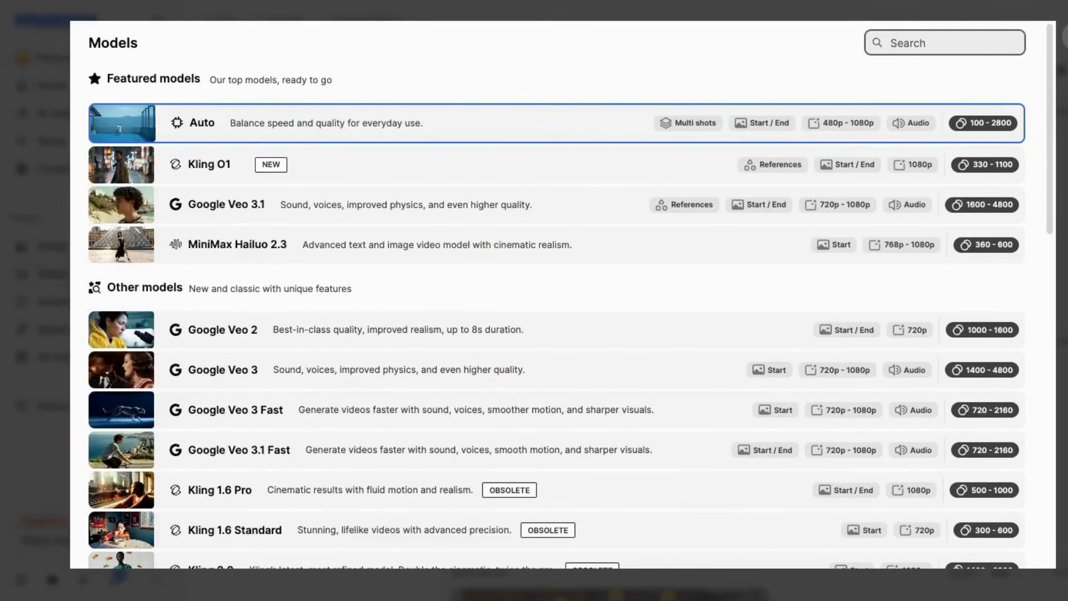
{"action": "key", "text": "Escape"}
{"action": "left_click", "coordinate": [243, 127]}
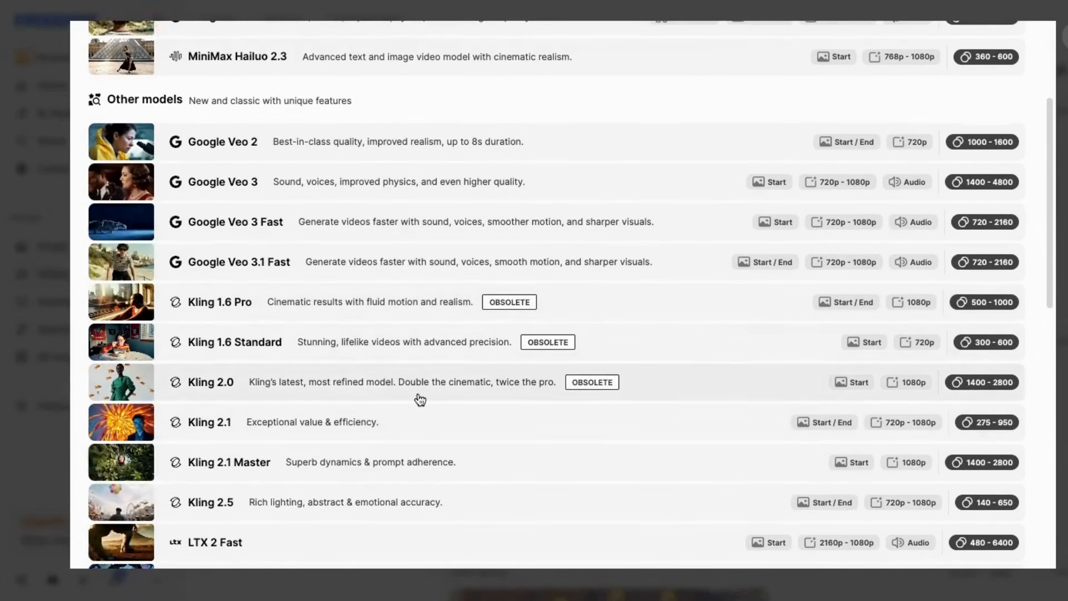
{"action": "scroll", "coordinate": [542, 326], "scroll_direction": "down", "scroll_amount": 1}
{"action": "scroll", "coordinate": [919, 443], "scroll_direction": "down", "scroll_amount": 1}
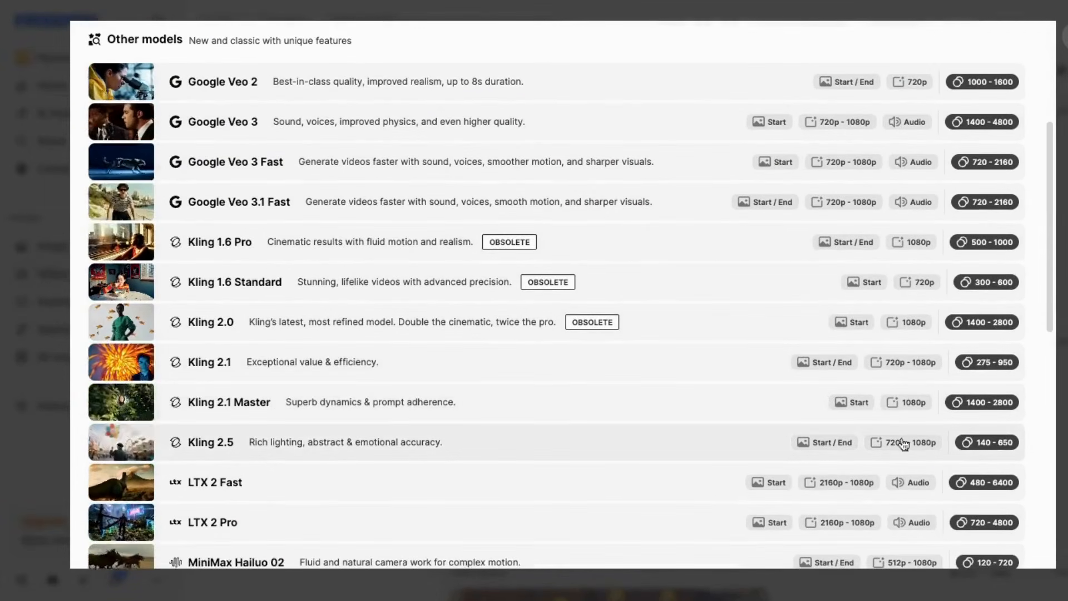
{"action": "scroll", "coordinate": [326, 444], "scroll_direction": "down", "scroll_amount": 6}
{"action": "scroll", "coordinate": [328, 443], "scroll_direction": "down", "scroll_amount": 8}
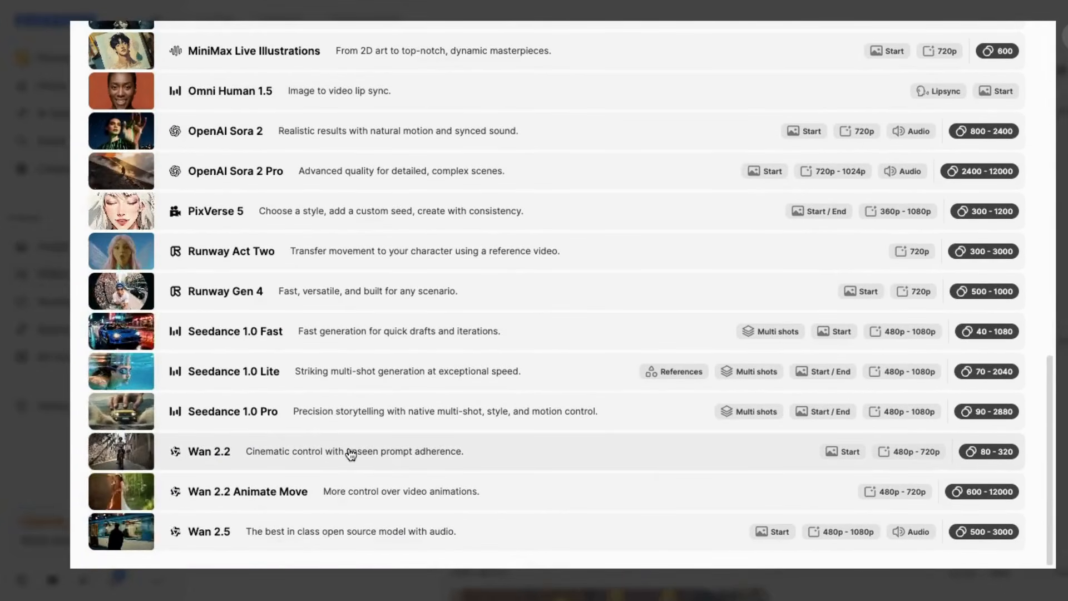
{"action": "left_click", "coordinate": [340, 450]}
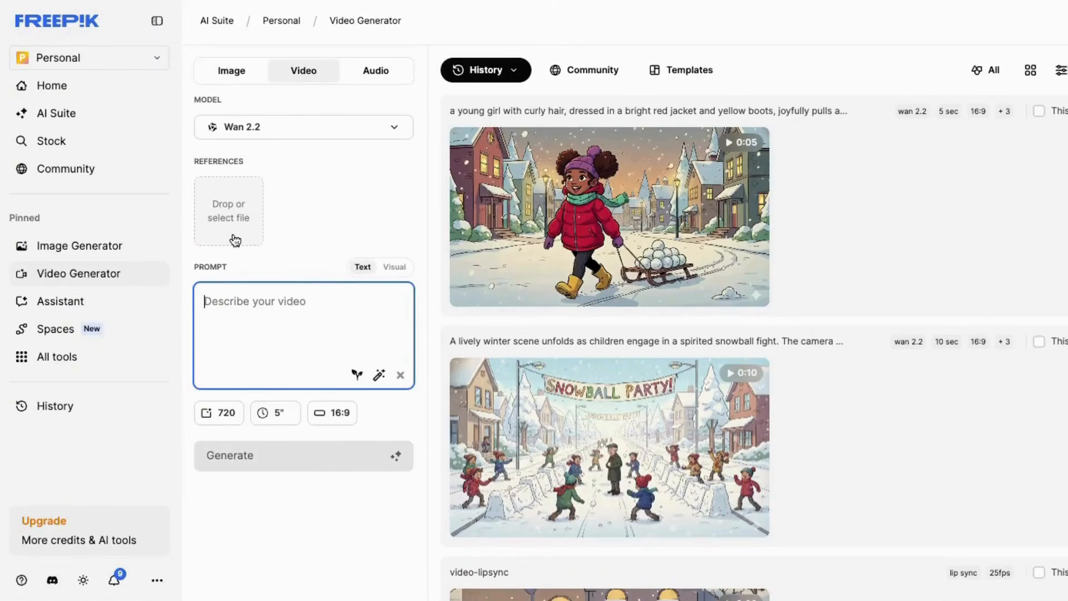
Step: Set the video model back to Auto and add the picture of the children on the snowy street as the start image
{"action": "left_click", "coordinate": [269, 137]}
{"action": "left_click", "coordinate": [256, 122]}
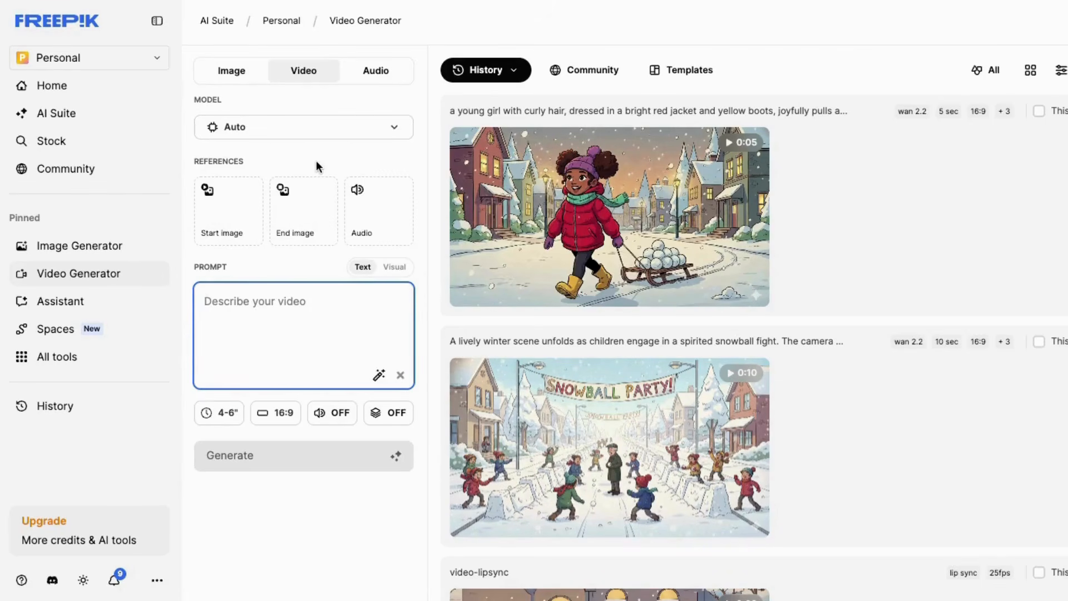
{"action": "left_click_drag", "start_coordinate": [1057, 178], "coordinate": [234, 216]}
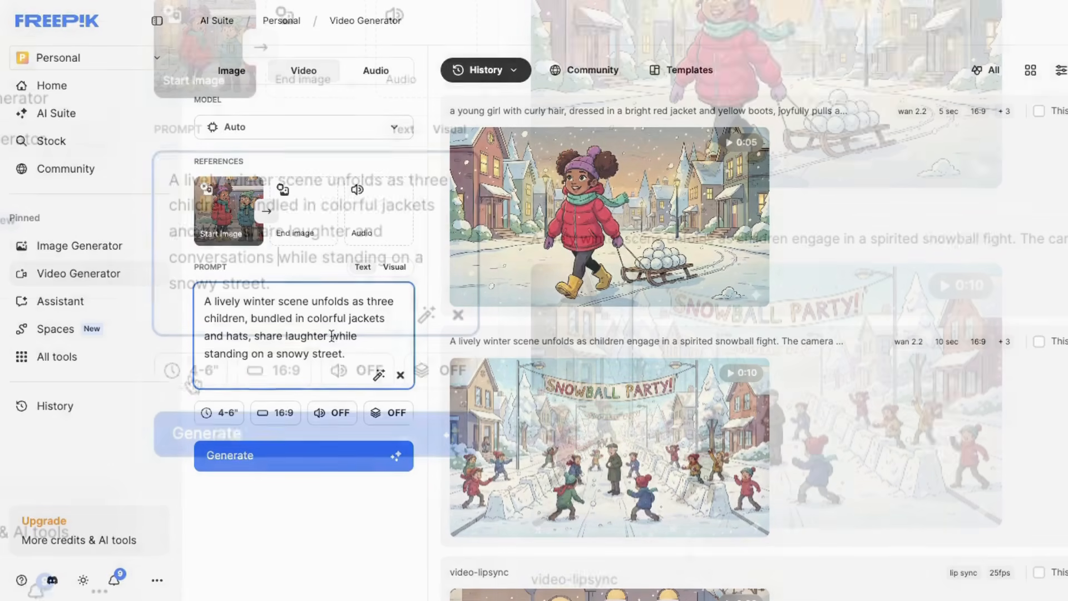
Step: Check the duration, aspect ratio and sound options, keeping 4-6", 16:9 and sound off
{"action": "left_click", "coordinate": [219, 414]}
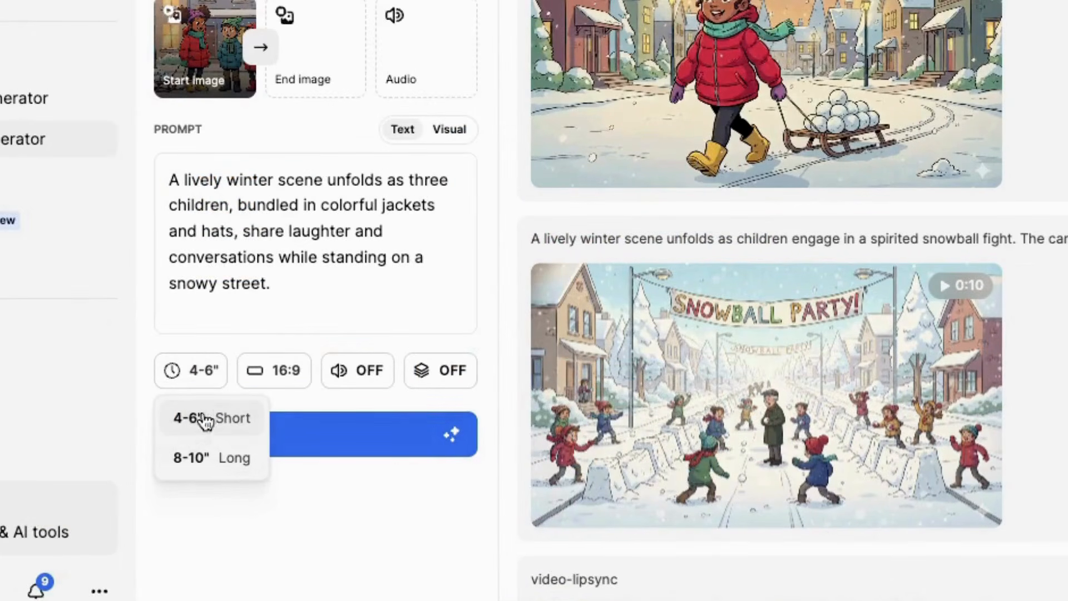
{"action": "left_click", "coordinate": [274, 383]}
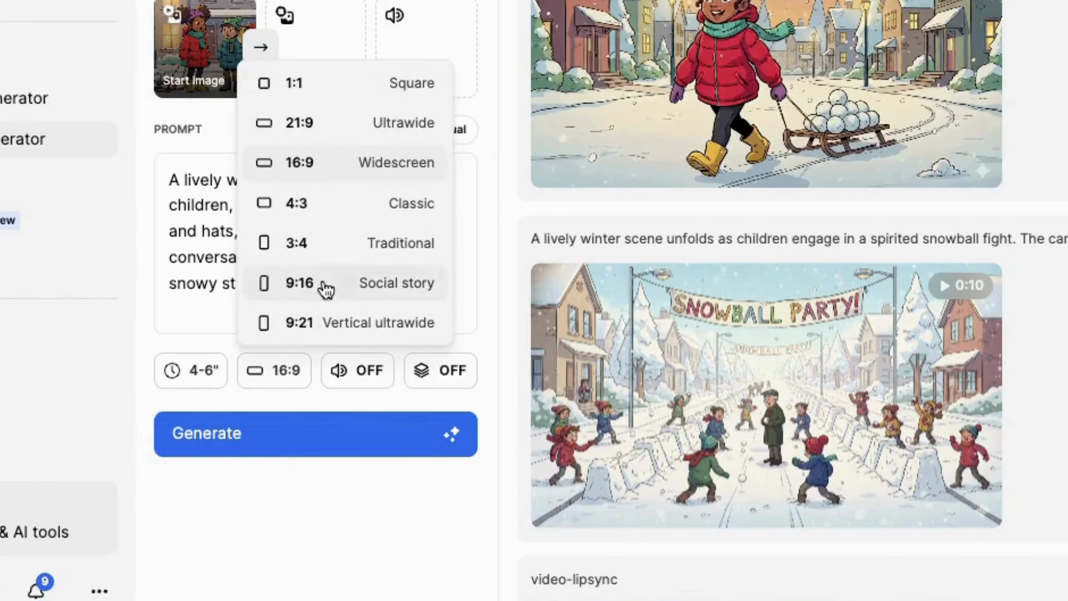
{"action": "left_click", "coordinate": [369, 381]}
{"action": "left_click", "coordinate": [356, 382]}
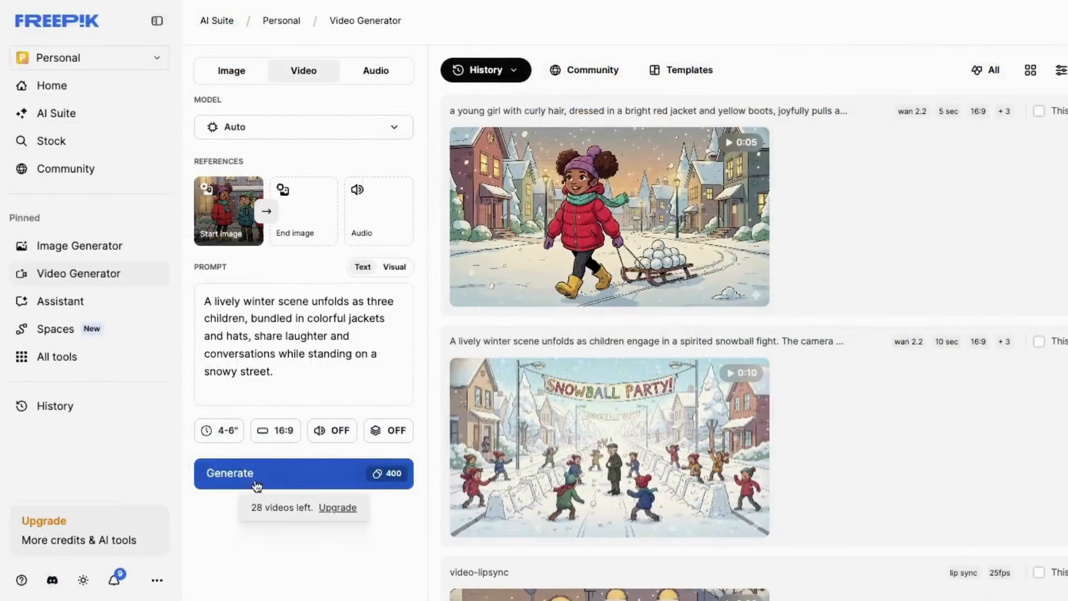
Step: Play the finished video of the girl pulling a sled of snowballs
{"action": "left_click", "coordinate": [550, 200]}
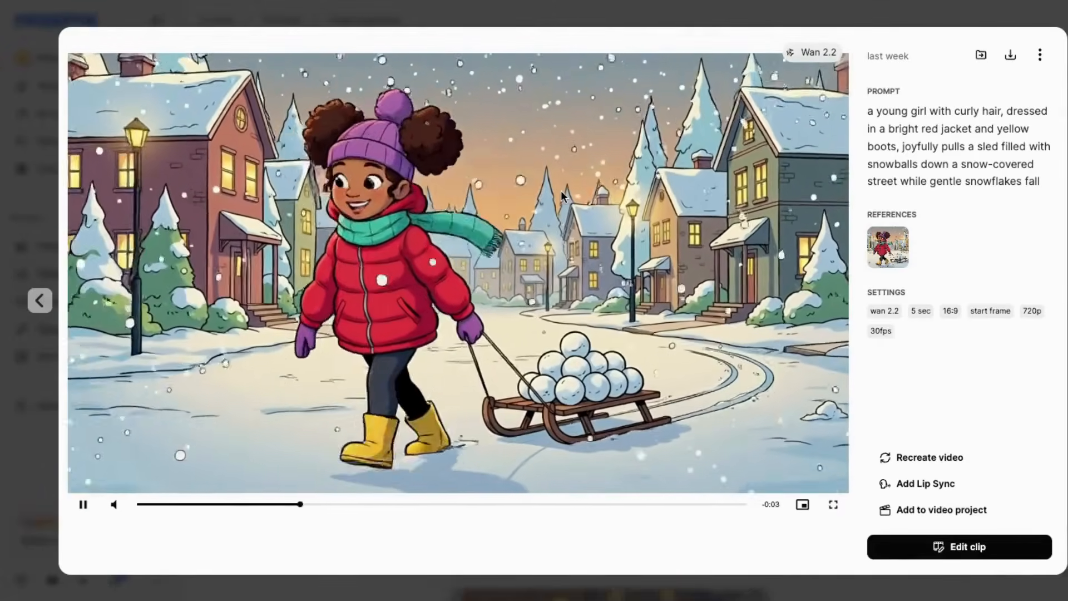
{"action": "key", "text": "Left"}
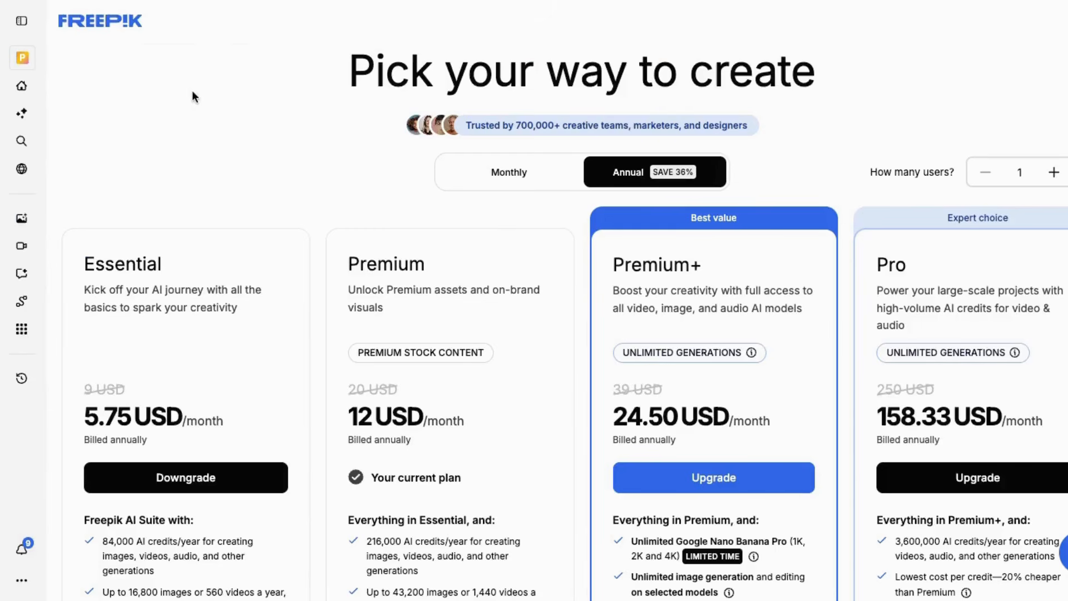
Step: Compare the prices and features of the Essential, Premium, Premium+ and Pro plans
{"action": "scroll", "coordinate": [196, 102], "scroll_direction": "down", "scroll_amount": 3}
{"action": "scroll", "coordinate": [196, 102], "scroll_direction": "down", "scroll_amount": 1}
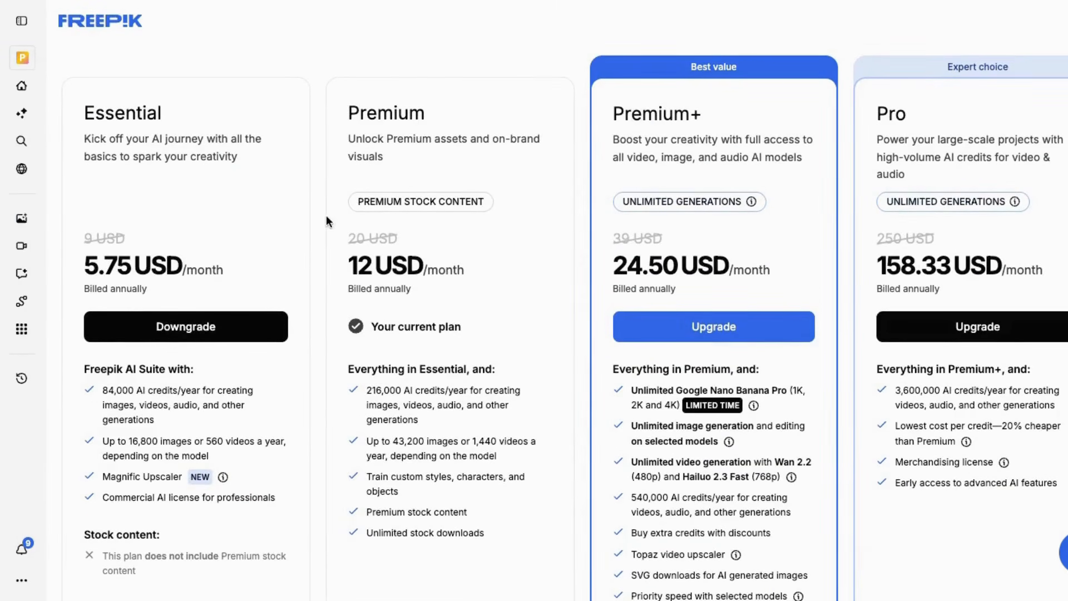
{"action": "scroll", "coordinate": [326, 220], "scroll_direction": "up", "scroll_amount": 1}
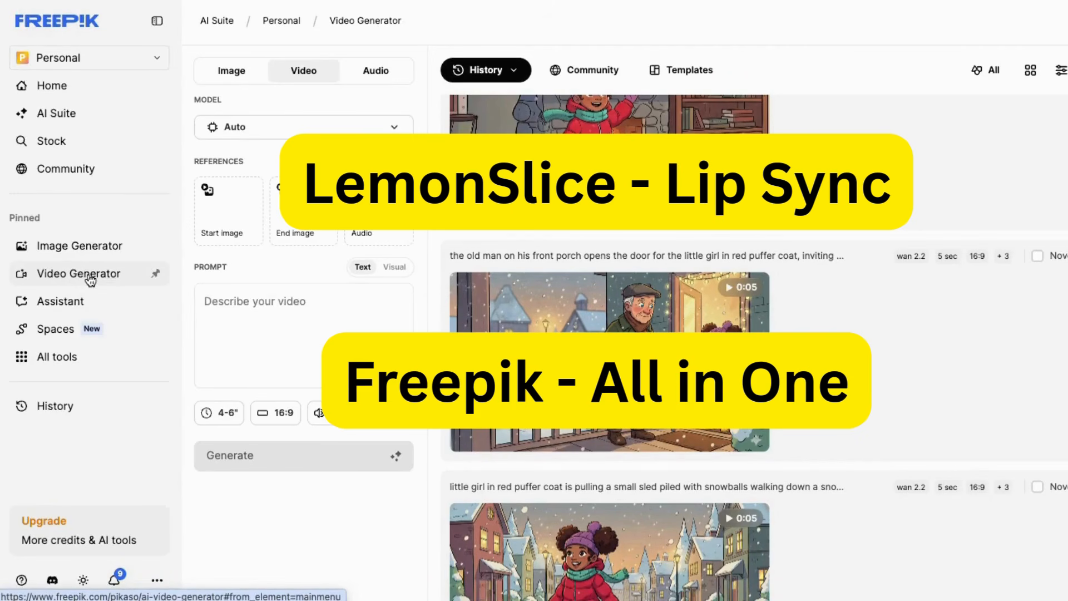
Step: Open Freepik's AI Suite overview and show only the video tools
{"action": "left_click", "coordinate": [53, 113]}
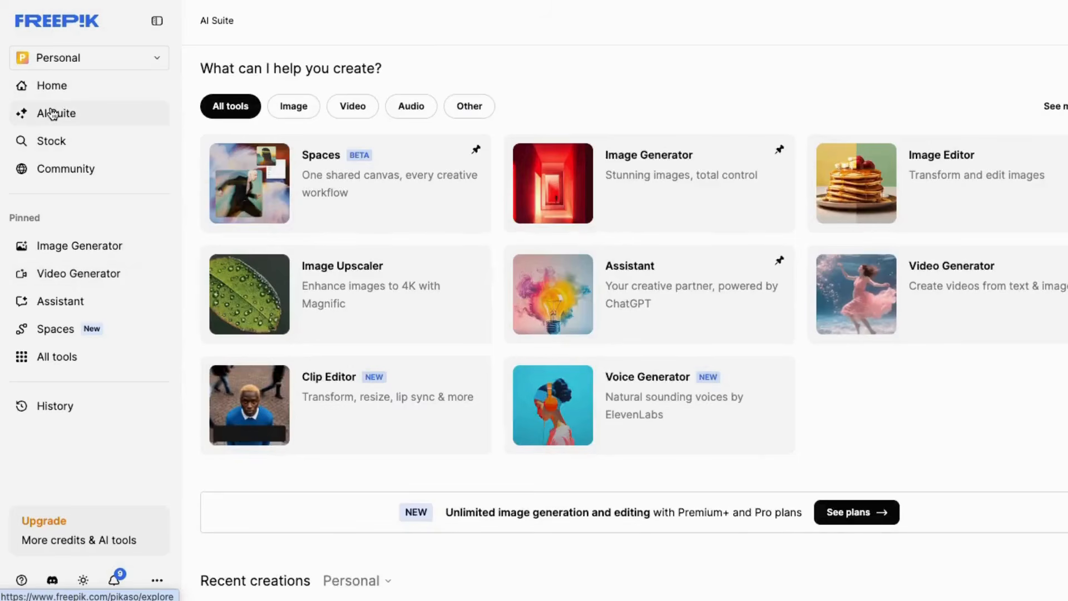
{"action": "left_click", "coordinate": [352, 108]}
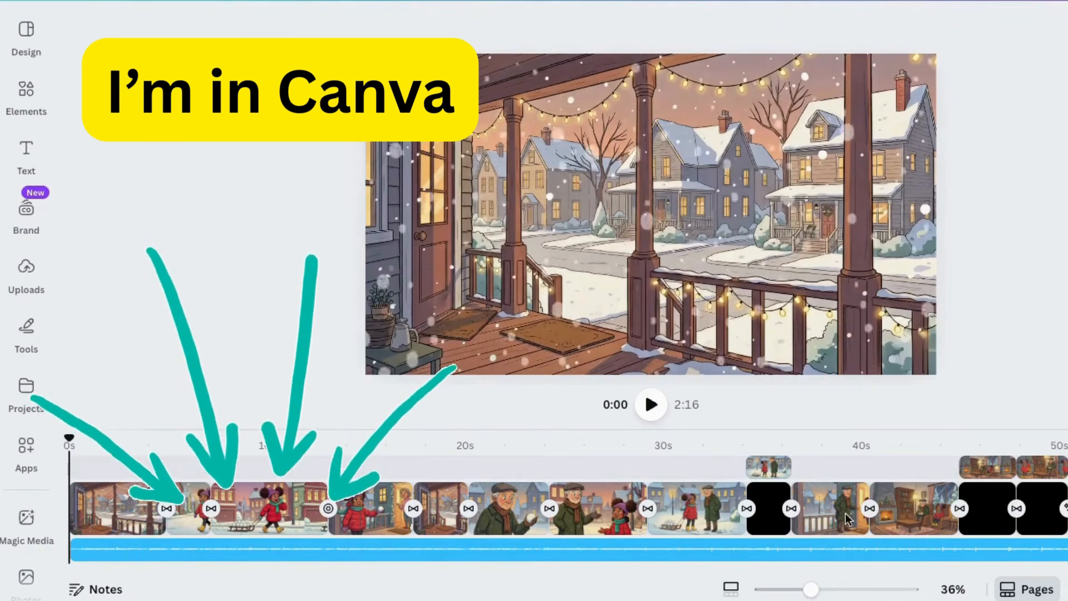
Step: Switch to the Canva video project, open its uploads and browse the uploaded story images
{"action": "left_click", "coordinate": [24, 269]}
{"action": "left_click_drag", "start_coordinate": [138, 313], "coordinate": [138, 312]}
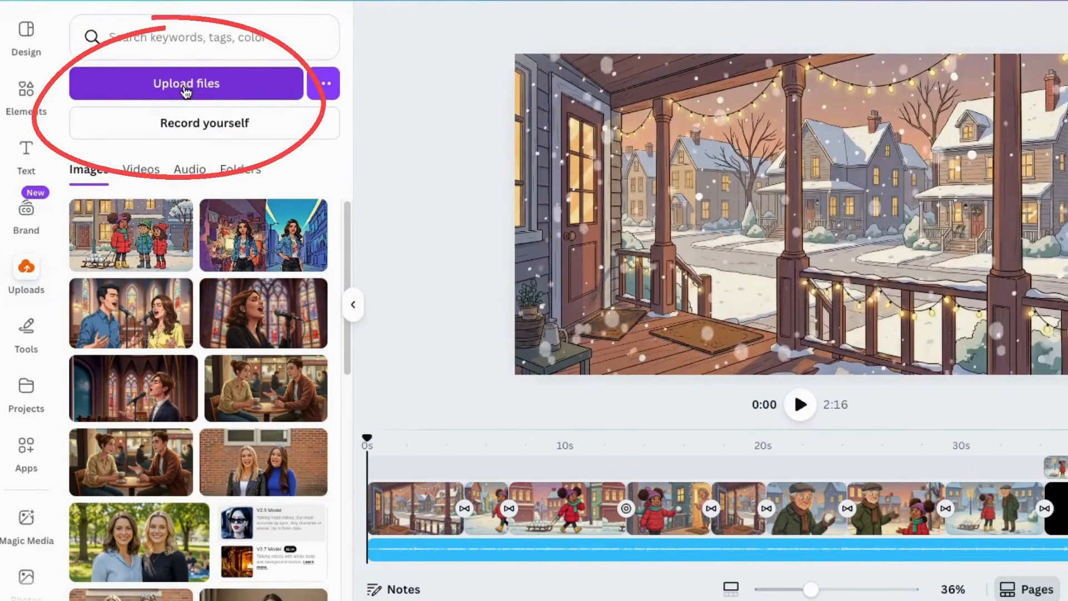
{"action": "left_click", "coordinate": [153, 93]}
{"action": "left_click", "coordinate": [988, 382]}
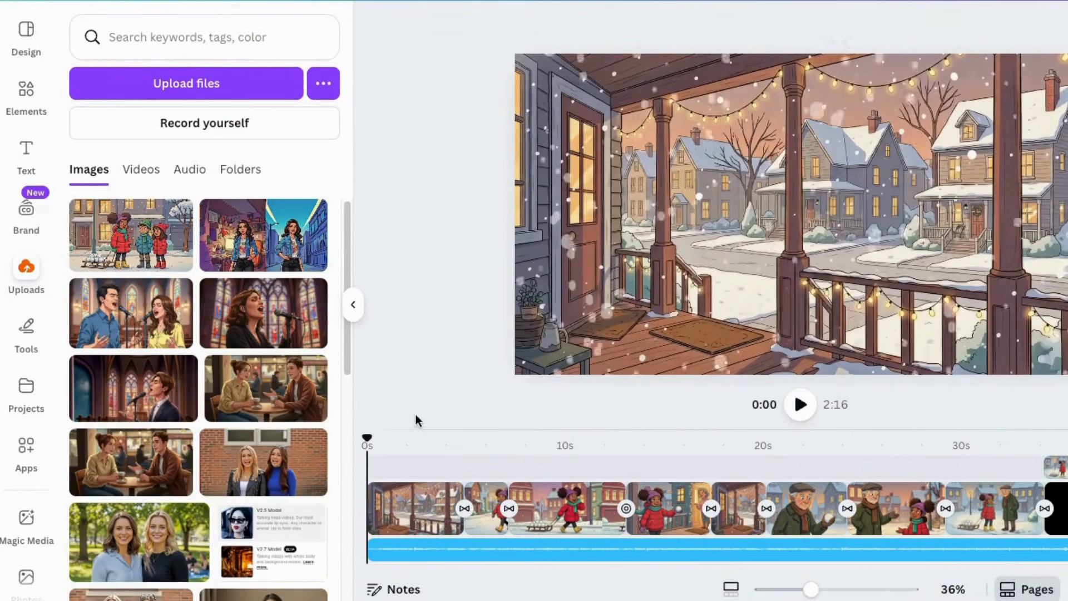
{"action": "scroll", "coordinate": [261, 417], "scroll_direction": "down", "scroll_amount": 15}
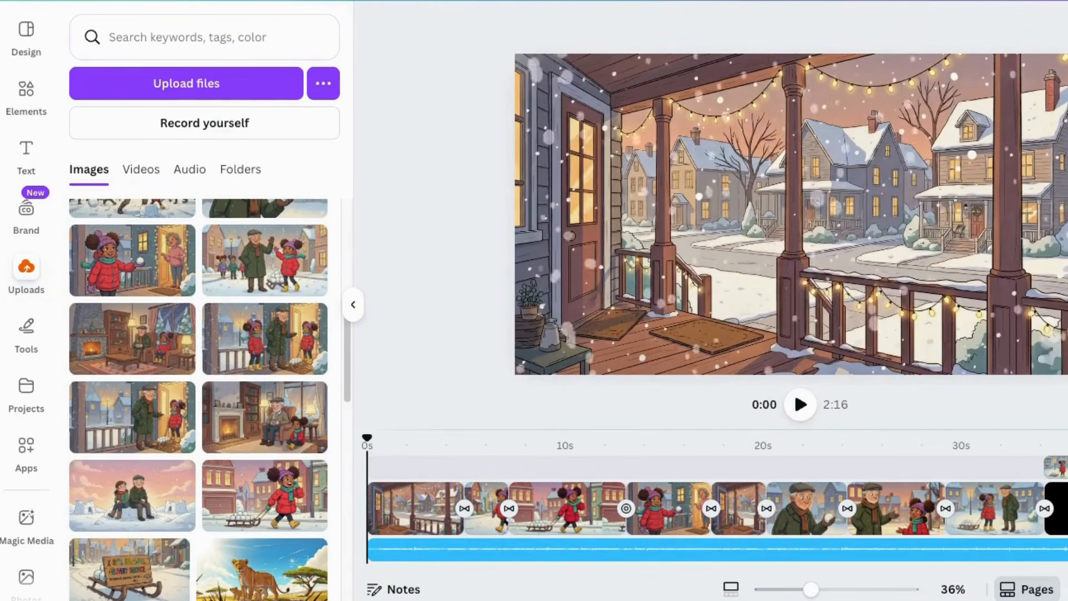
{"action": "left_click_drag", "start_coordinate": [1059, 293], "coordinate": [192, 197]}
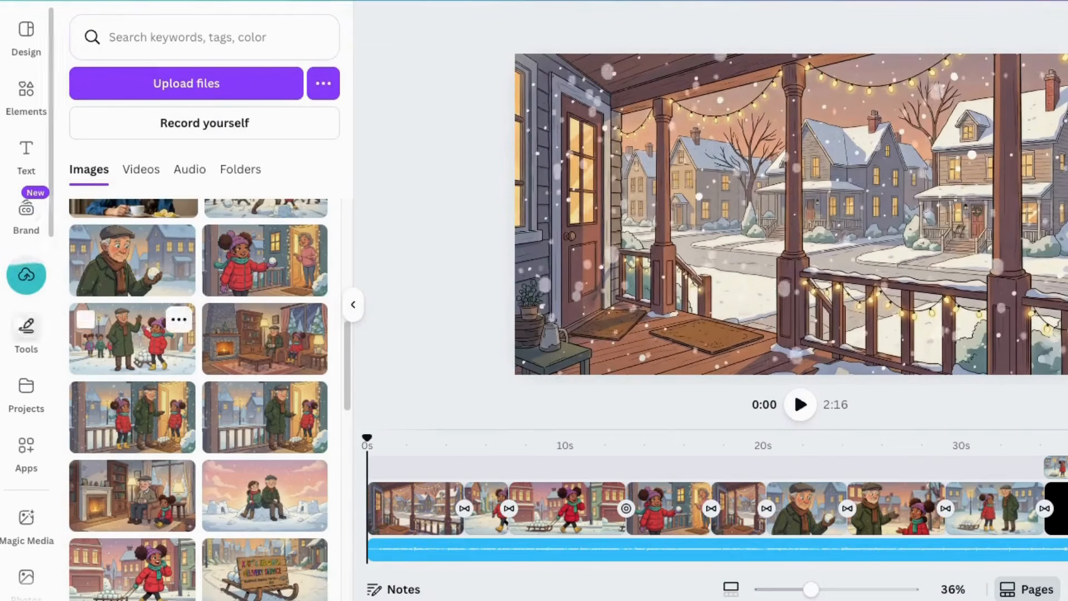
Step: Browse the uploaded video clips for the snowball story
{"action": "left_click", "coordinate": [139, 171]}
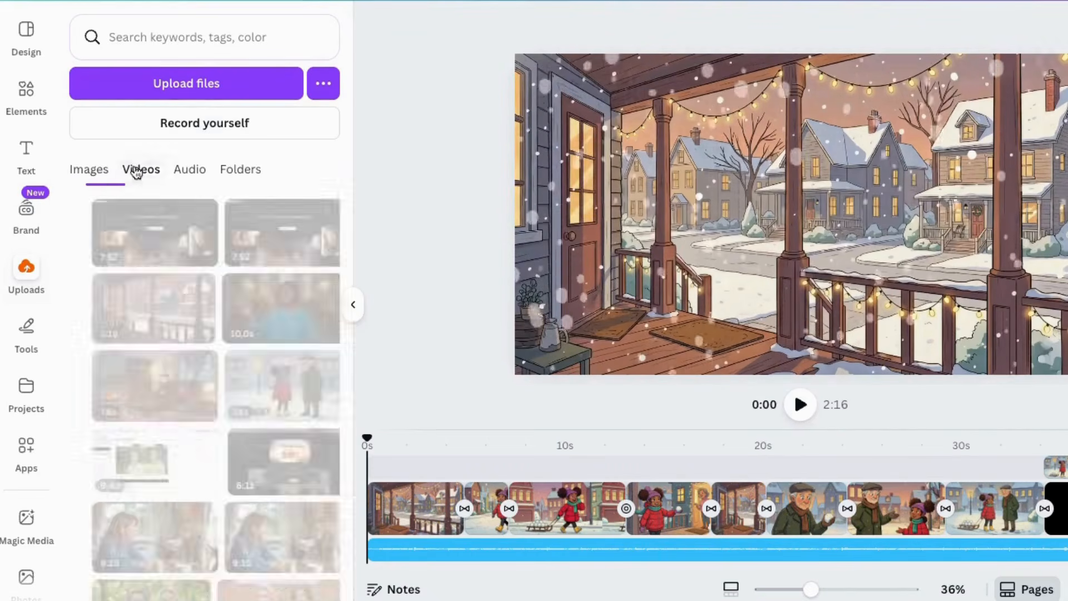
{"action": "scroll", "coordinate": [174, 372], "scroll_direction": "down", "scroll_amount": 5}
{"action": "scroll", "coordinate": [174, 372], "scroll_direction": "down", "scroll_amount": 15}
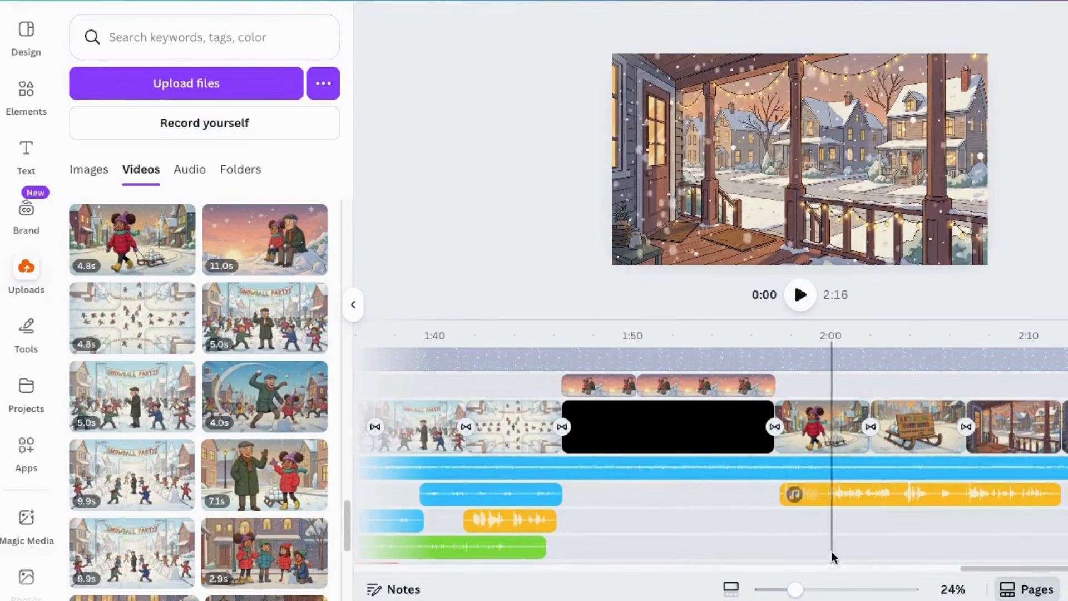
Step: Review the video, music and narration tracks along the whole timeline, and check the uploaded audio files
{"action": "scroll", "coordinate": [778, 500], "scroll_direction": "left", "scroll_amount": 5}
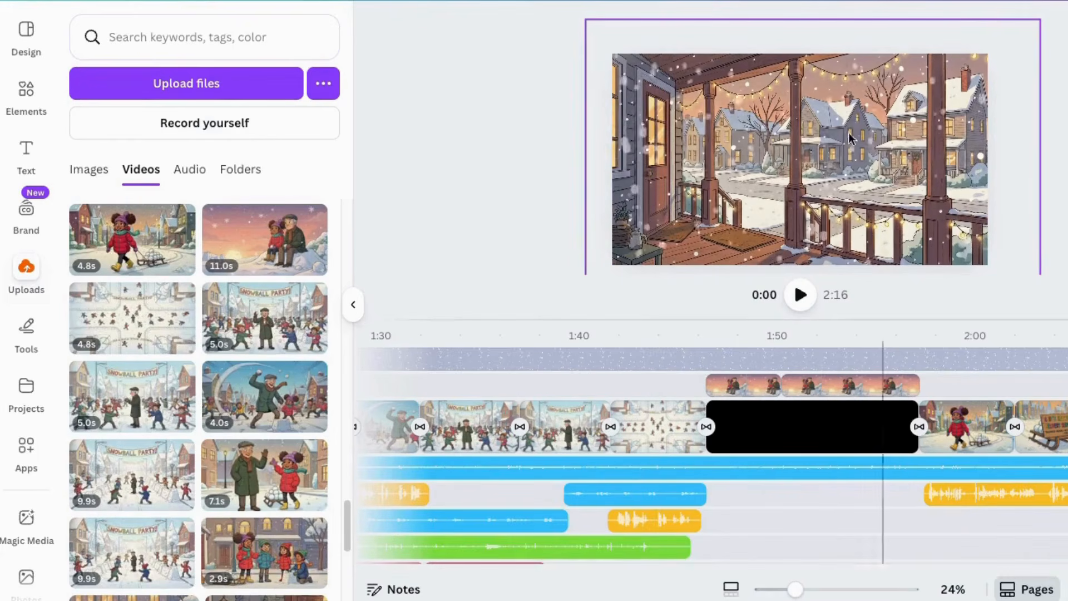
{"action": "left_click_drag", "start_coordinate": [943, 569], "coordinate": [610, 529]}
{"action": "scroll", "coordinate": [674, 517], "scroll_direction": "left", "scroll_amount": 3}
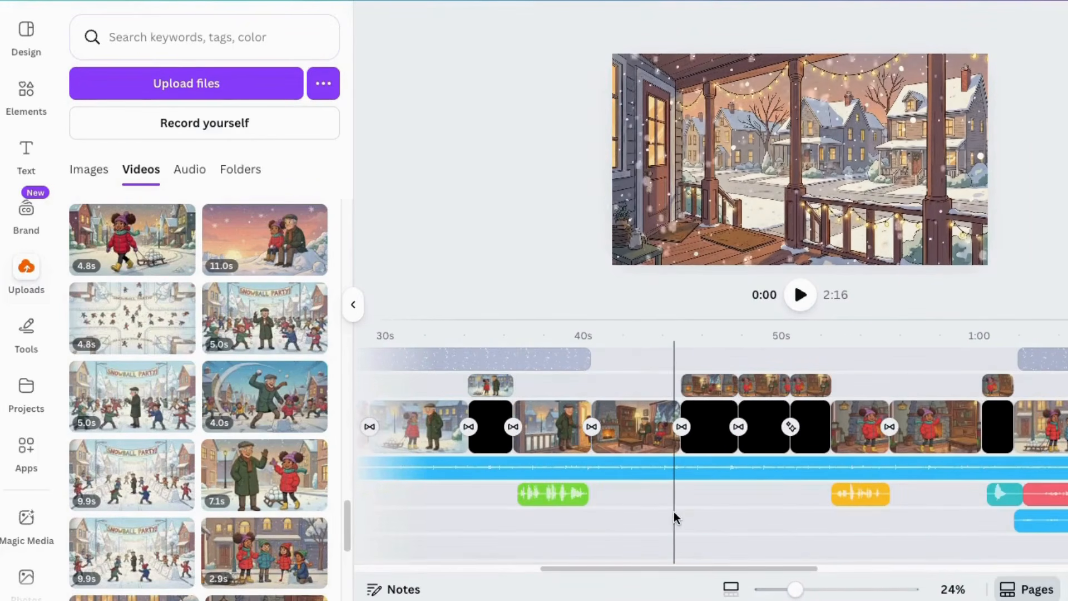
{"action": "scroll", "coordinate": [607, 548], "scroll_direction": "left", "scroll_amount": 10}
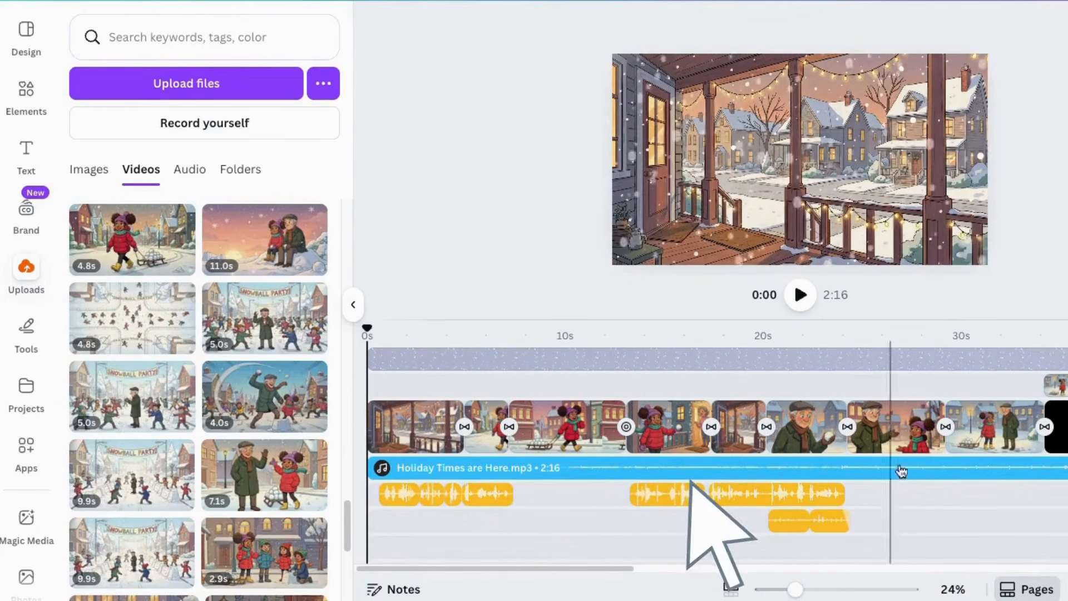
{"action": "scroll", "coordinate": [827, 472], "scroll_direction": "right", "scroll_amount": 20}
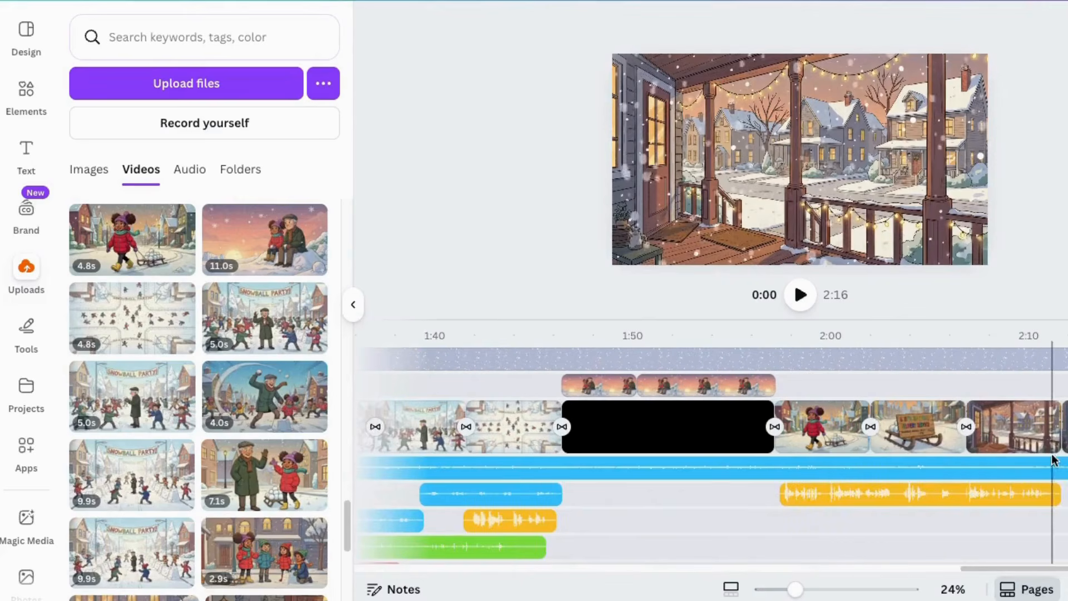
{"action": "left_click", "coordinate": [189, 176]}
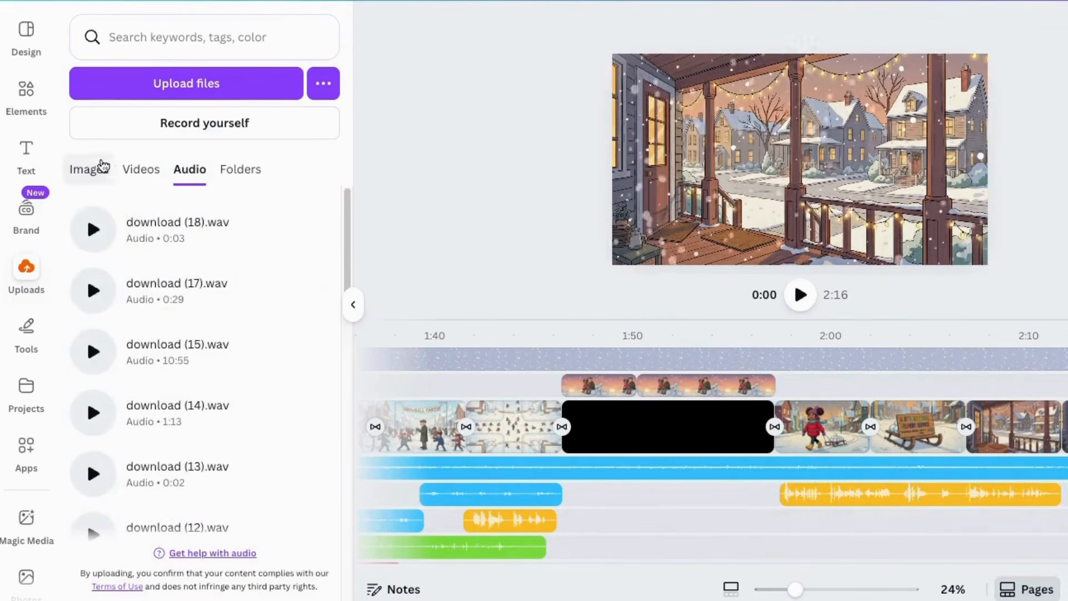
{"action": "left_click", "coordinate": [141, 169]}
Step: Split the last narrator.wav clip at 2:06 on the timeline
{"action": "left_click_drag", "start_coordinate": [992, 569], "coordinate": [868, 569]}
{"action": "left_click", "coordinate": [958, 475]}
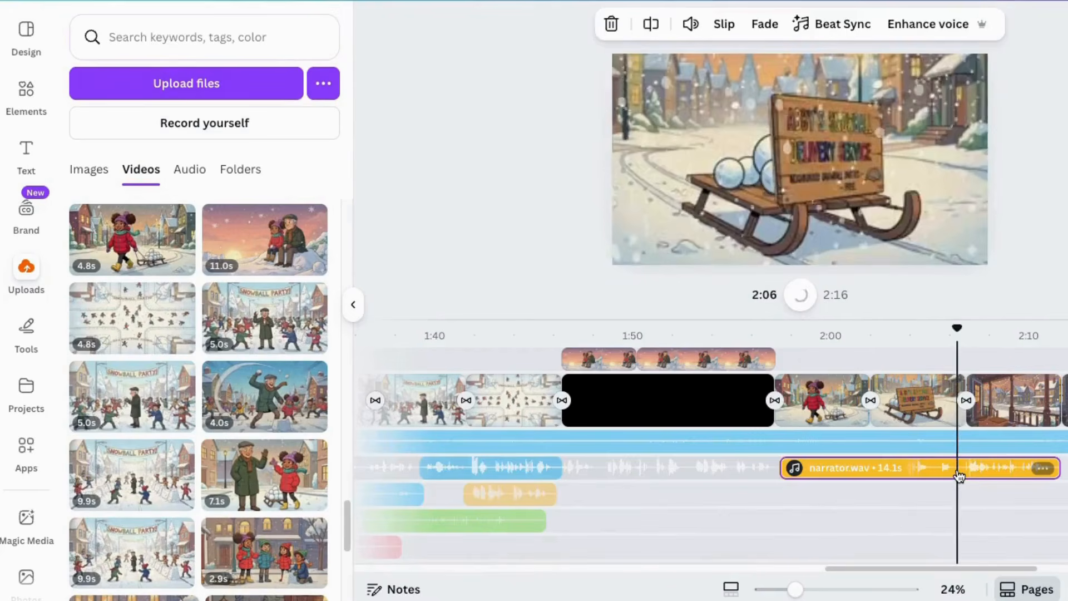
{"action": "right_click", "coordinate": [958, 473]}
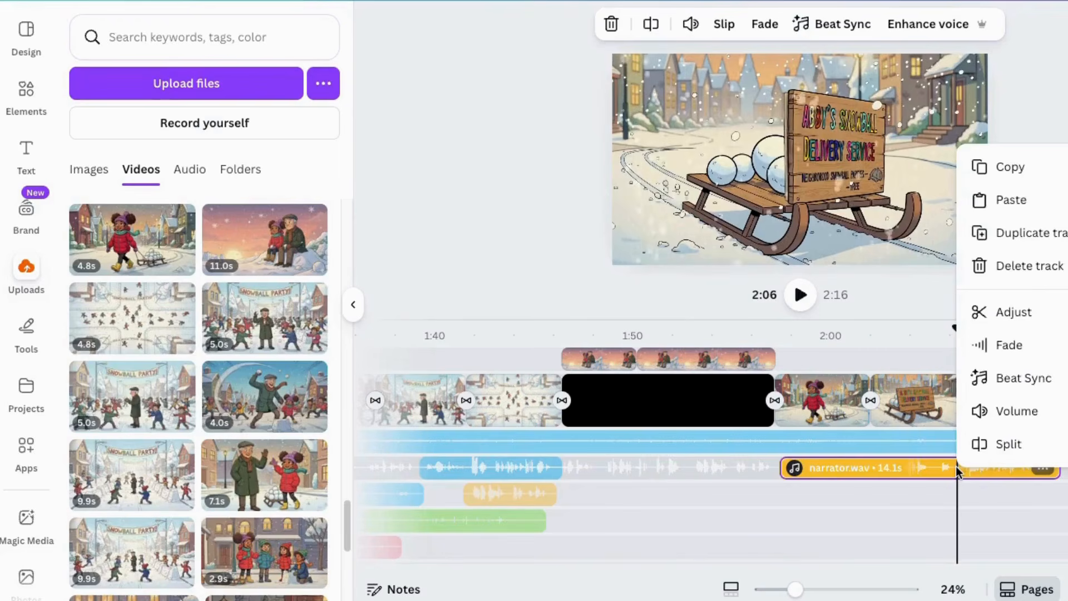
{"action": "left_click", "coordinate": [1021, 448]}
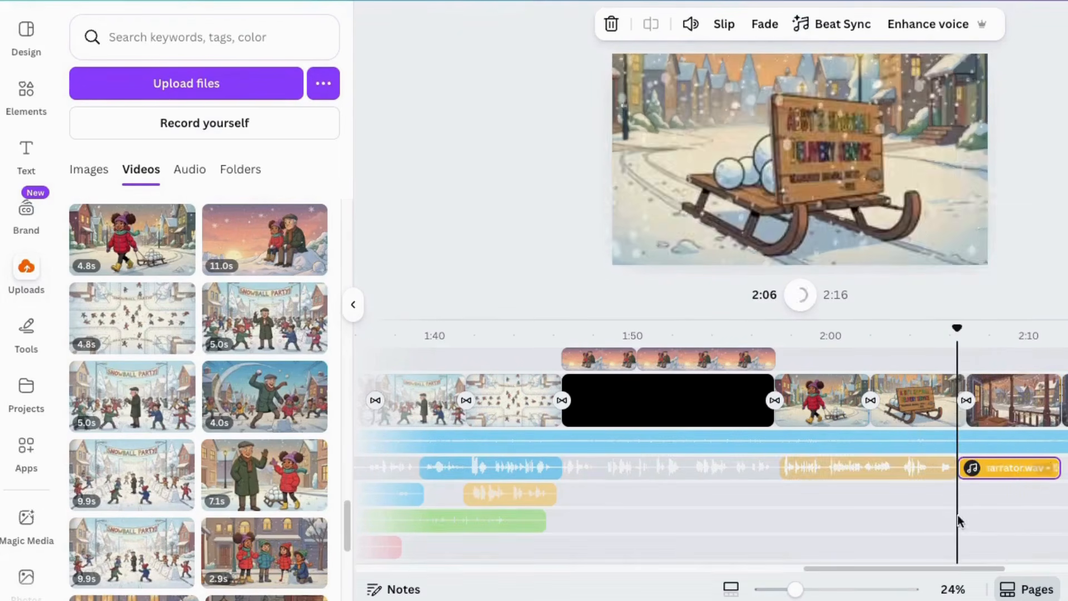
Step: Try shifting the second piece of the split narration along its track, and undo the moves and the split
{"action": "mouse_move", "coordinate": [968, 473]}
{"action": "left_mouse_down"}
{"action": "mouse_move", "coordinate": [990, 483]}
{"action": "mouse_move", "coordinate": [962, 481]}
{"action": "left_mouse_up"}
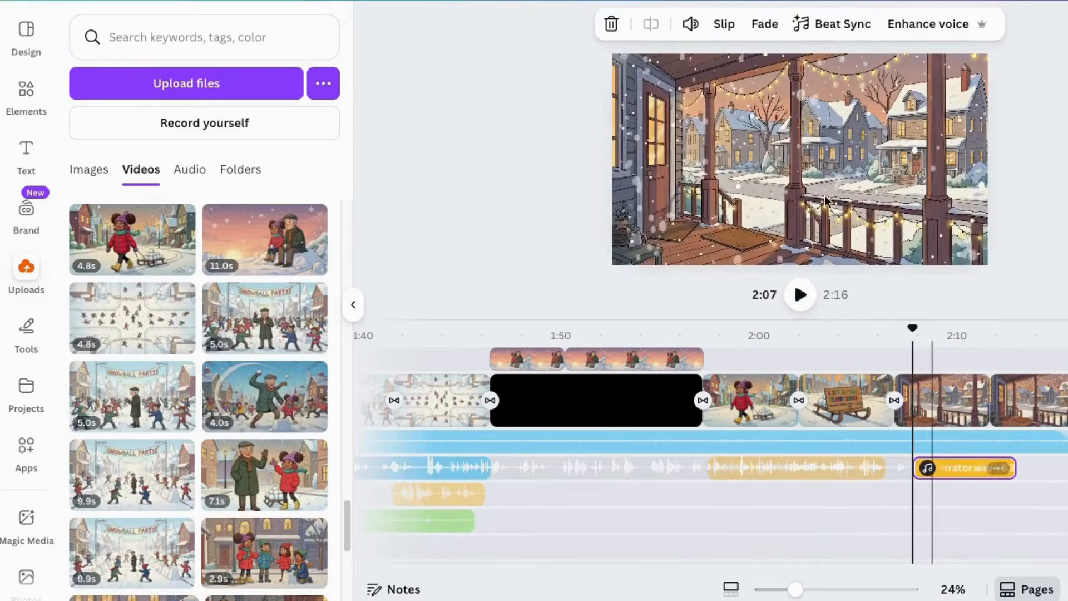
{"action": "left_click", "coordinate": [309, 1]}
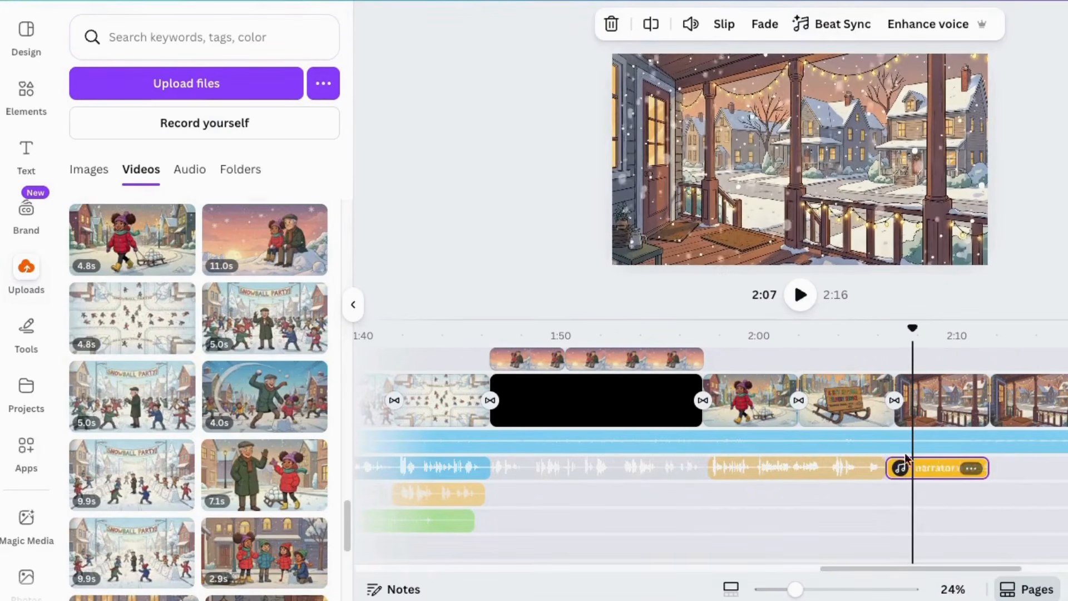
{"action": "left_click_drag", "start_coordinate": [937, 474], "coordinate": [953, 389]}
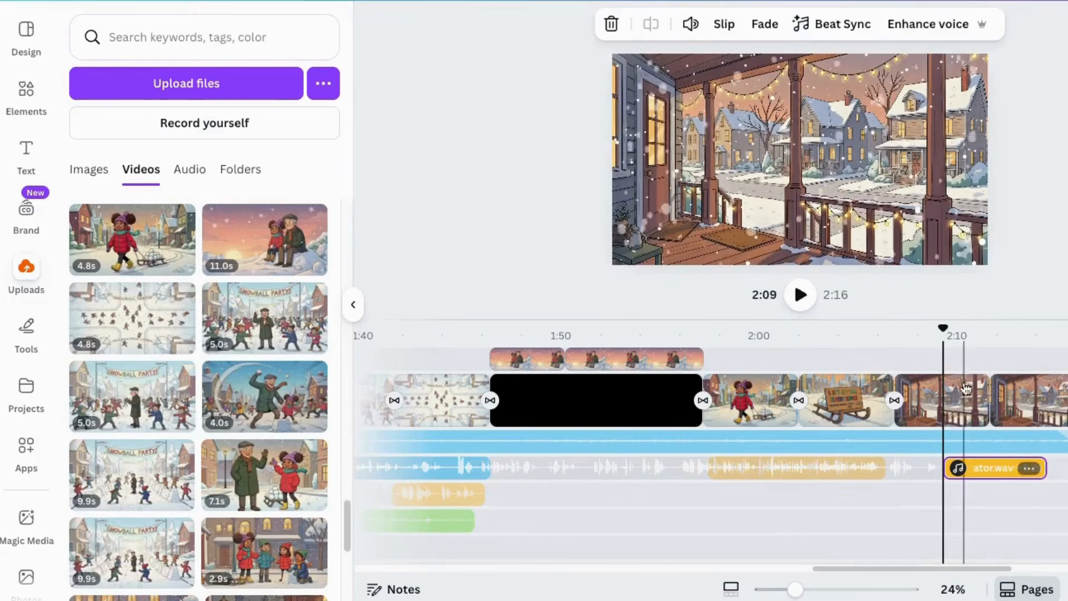
{"action": "left_click", "coordinate": [310, 1]}
{"action": "left_click", "coordinate": [310, 1]}
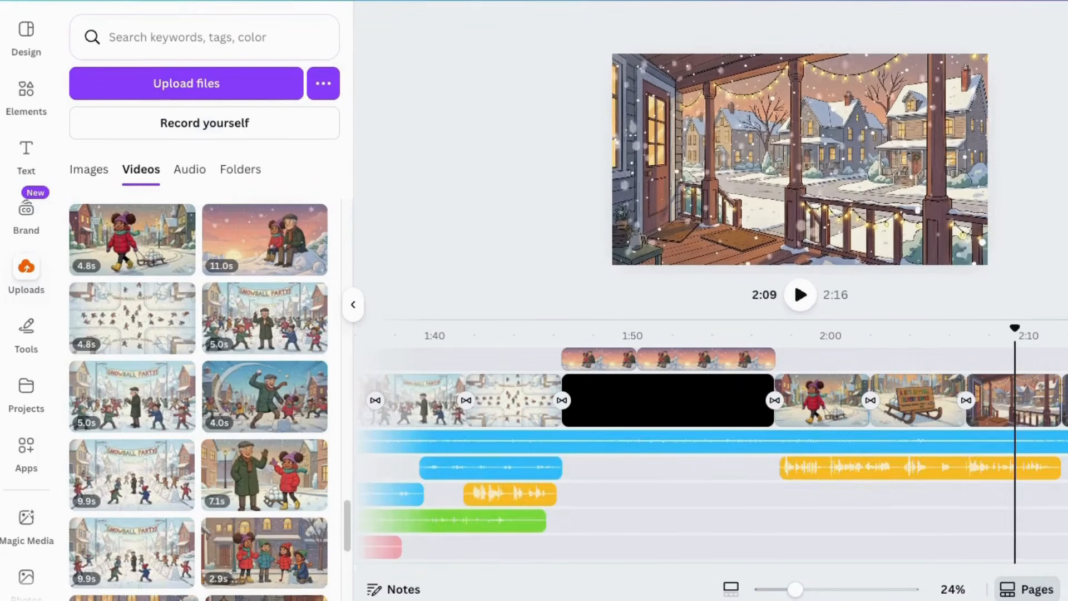
Step: Examine the layered sound effect and narration tracks from the end of the timeline back through the beginning
{"action": "scroll", "coordinate": [781, 536], "scroll_direction": "left", "scroll_amount": 10}
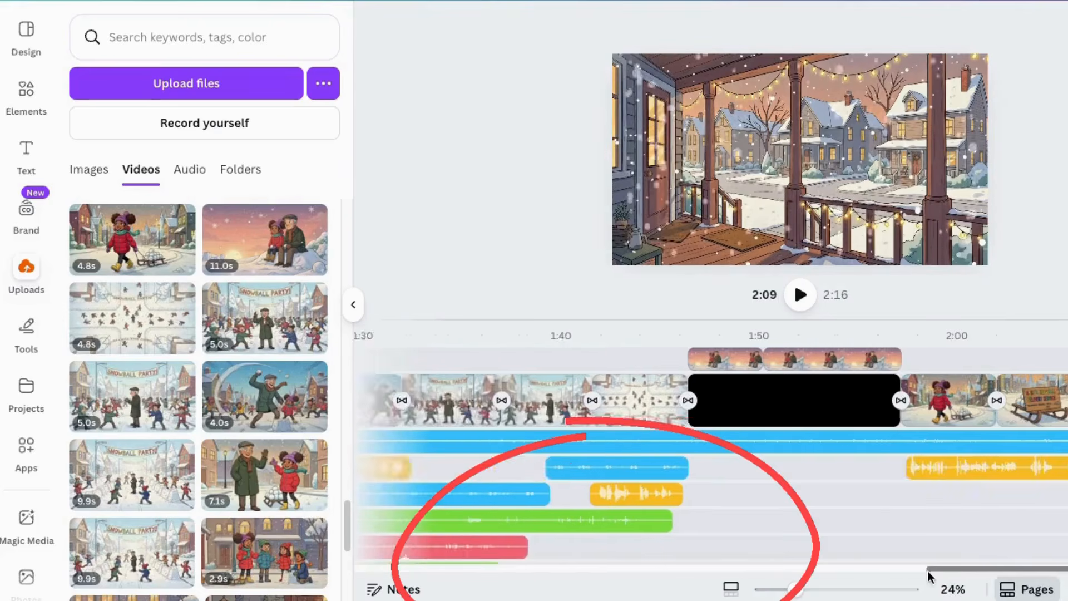
{"action": "scroll", "coordinate": [689, 433], "scroll_direction": "left", "scroll_amount": 5}
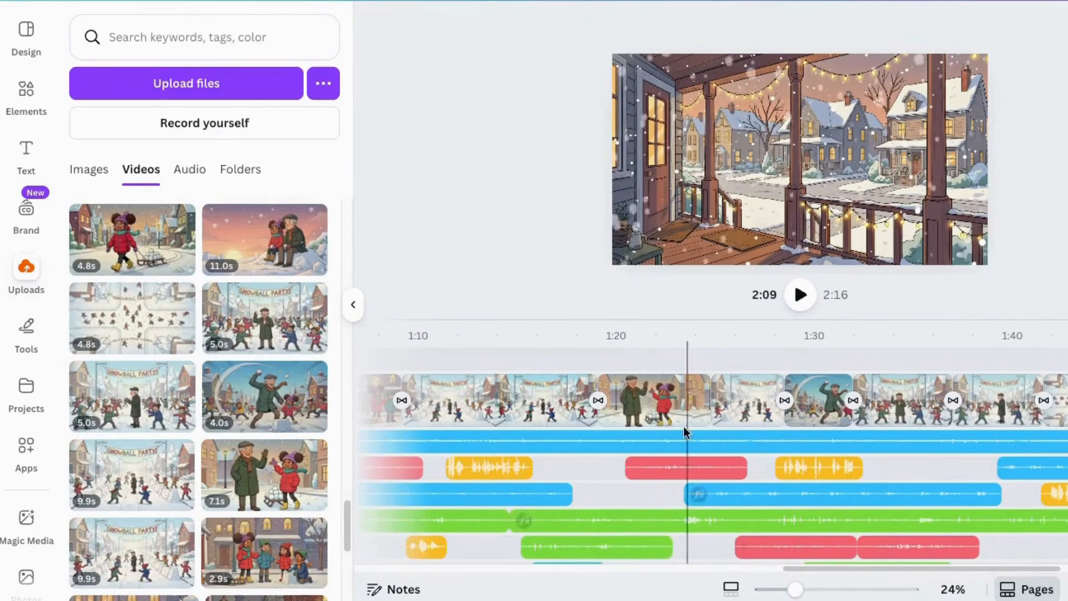
{"action": "left_click_drag", "start_coordinate": [1015, 569], "coordinate": [507, 467]}
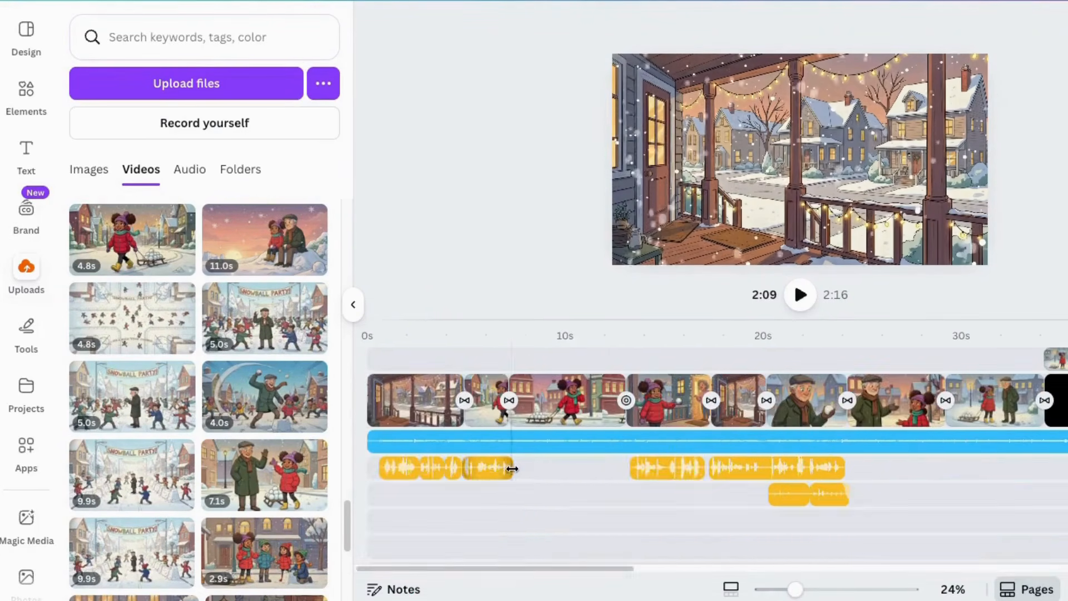
{"action": "mouse_move", "coordinate": [600, 573]}
{"action": "left_mouse_down"}
{"action": "mouse_move", "coordinate": [792, 582]}
{"action": "mouse_move", "coordinate": [925, 567]}
{"action": "left_mouse_up"}
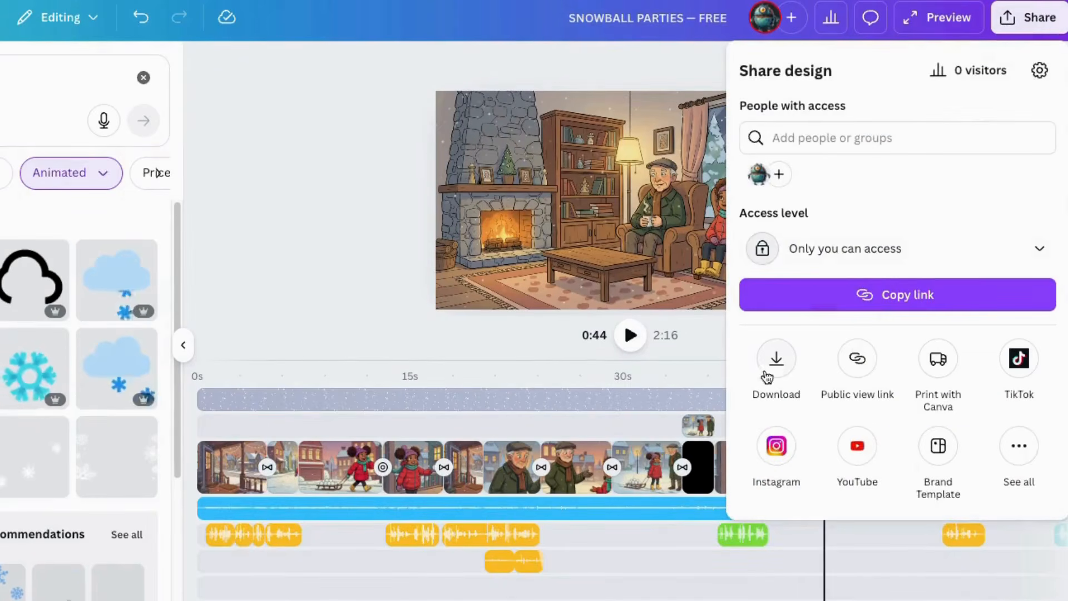
Step: Check the file type and quality options for downloading the finished video, and close them
{"action": "left_click", "coordinate": [776, 360]}
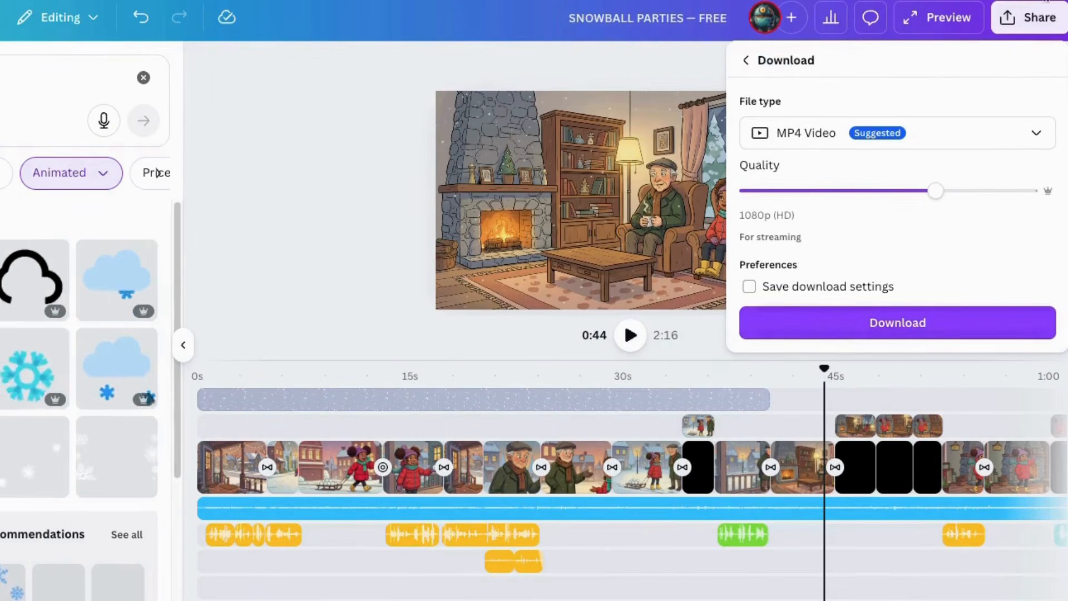
{"action": "left_click", "coordinate": [613, 143]}
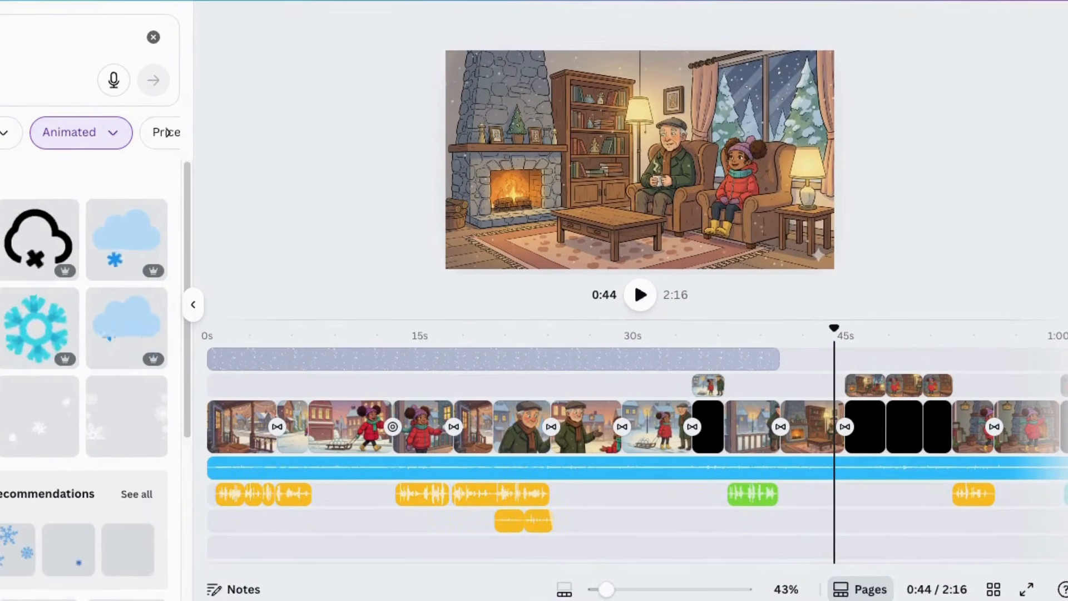